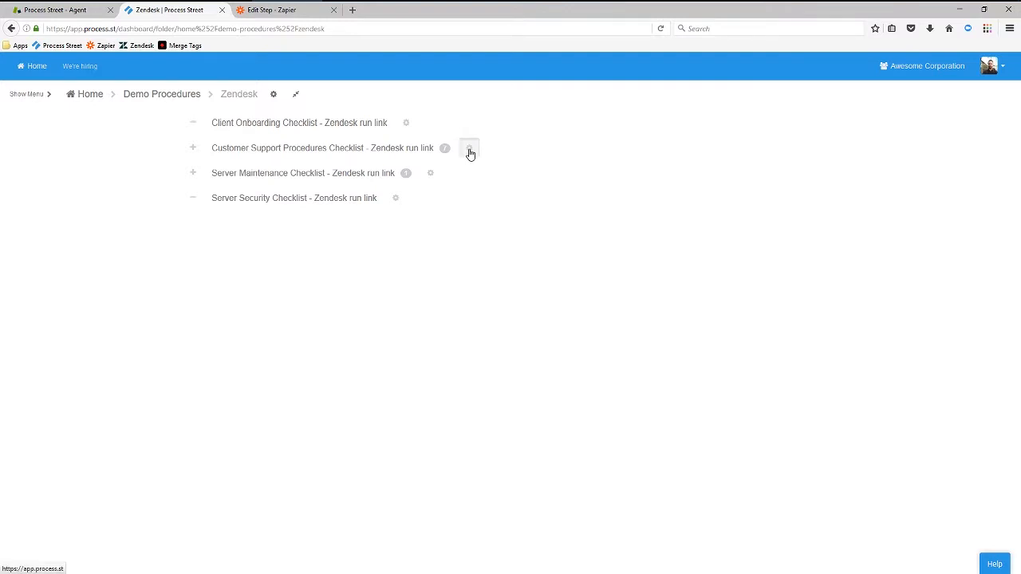
# View the run checklist link and its permissions for the Customer Support Procedures Checklist template, then close it
pyautogui.click(918, 200)
pyautogui.click(927, 222)
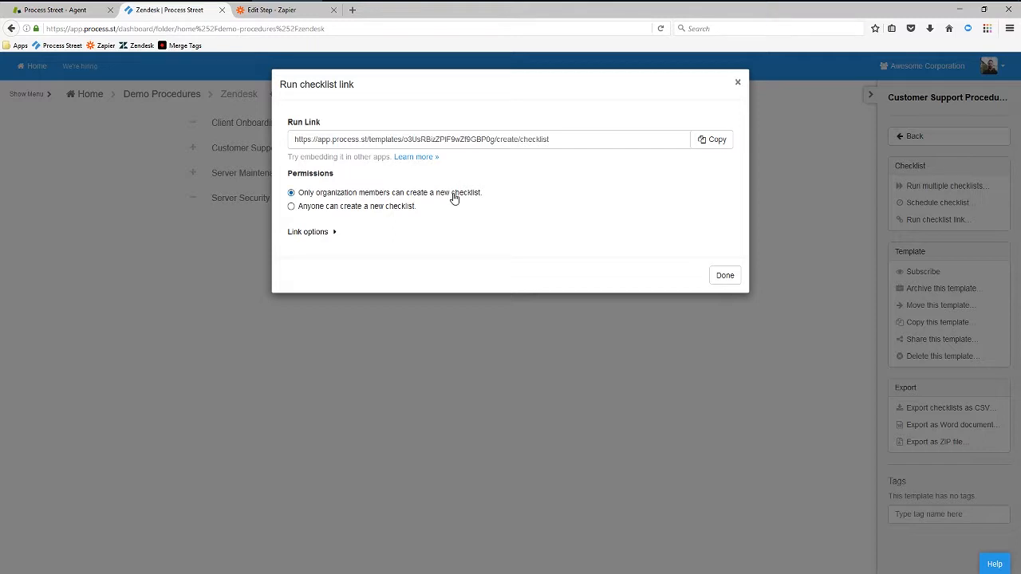
pyautogui.click(738, 82)
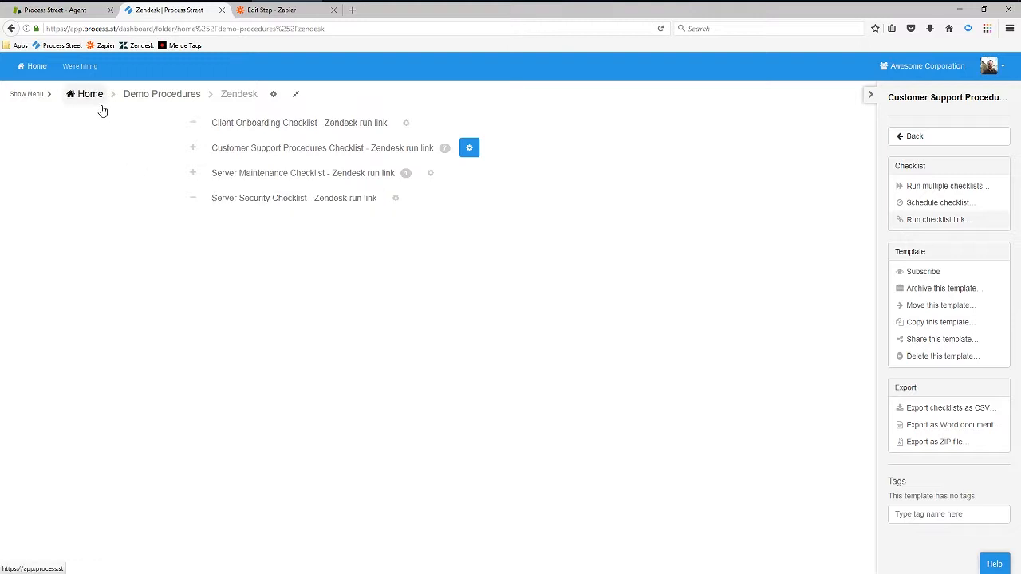
# Switch to the Zendesk ticket "Was I charged - Billing Question" and launch the Customer Support Procedures checklist from its URL Builder
pyautogui.click(49, 11)
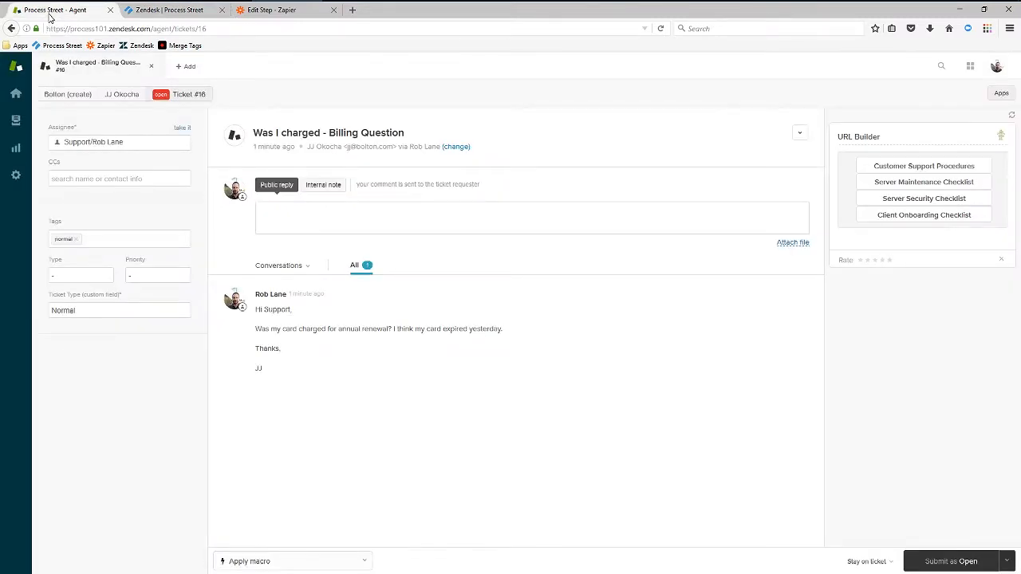
pyautogui.click(186, 66)
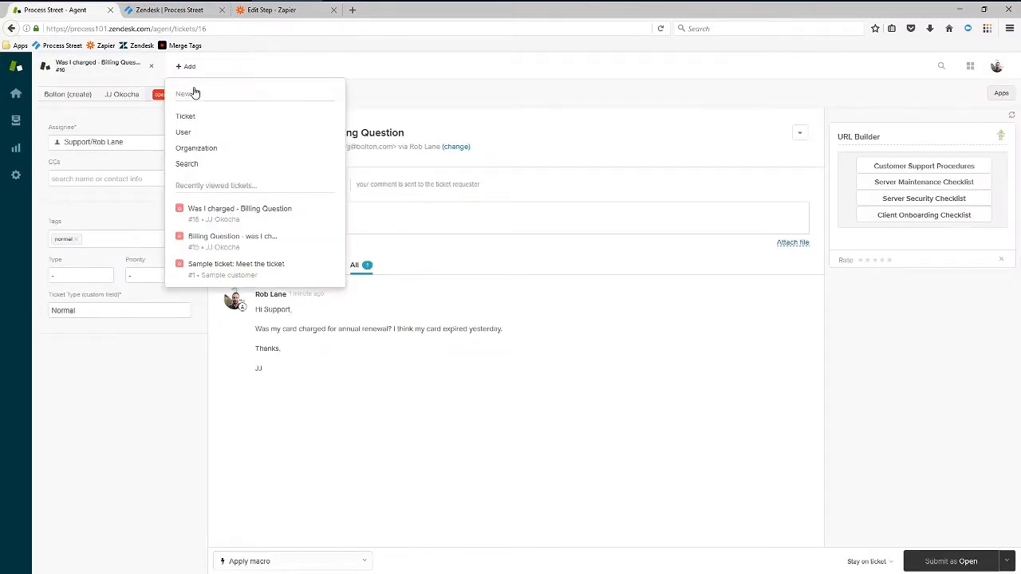
pyautogui.click(518, 417)
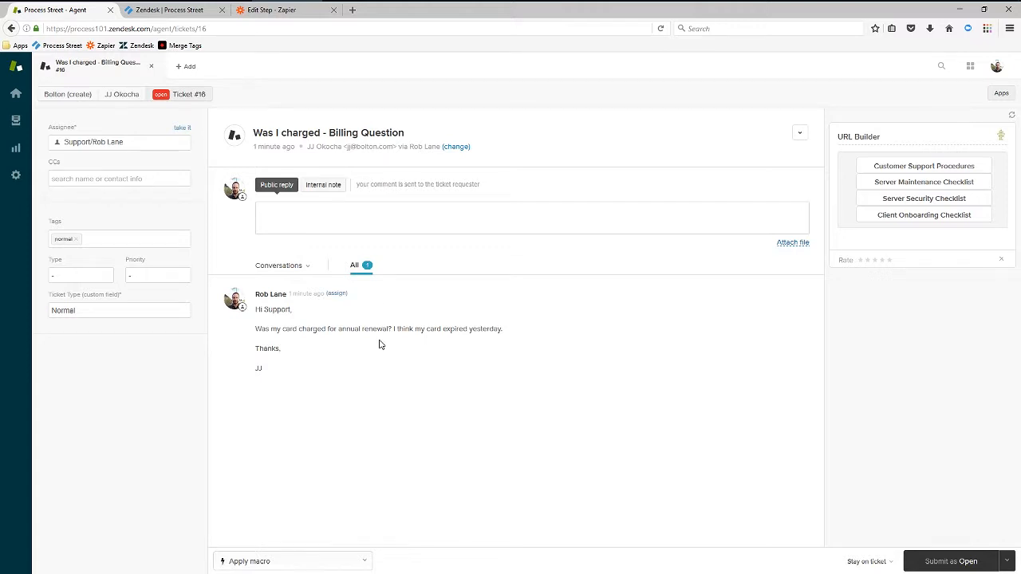
pyautogui.moveTo(305, 329); pyautogui.dragTo(447, 343)
pyautogui.click(469, 372)
pyautogui.click(928, 167)
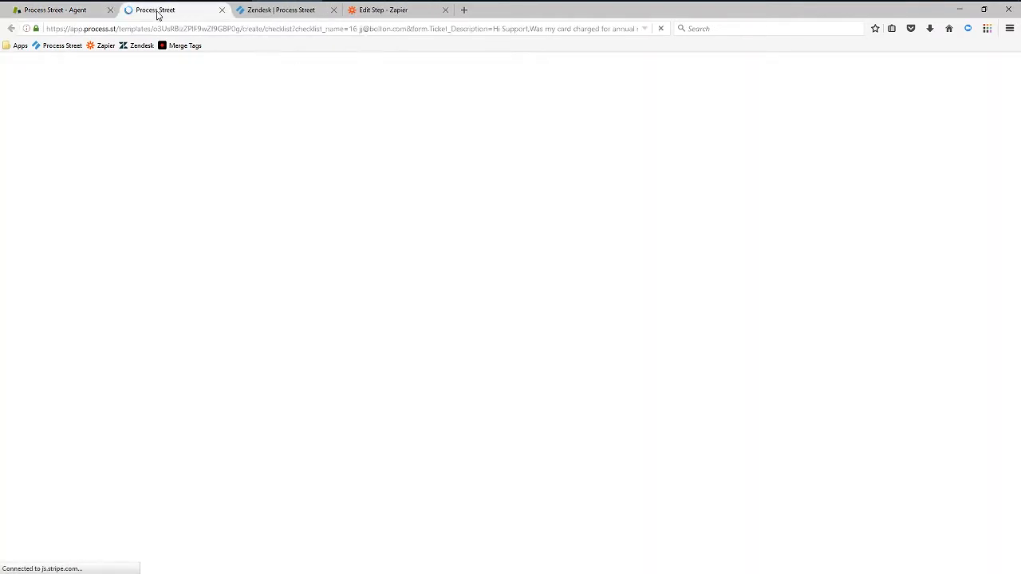
# Check the ticket for the checklist-created note and examine the email, ticket ID and description fields in the new checklist's Ticket info task
pyautogui.click(49, 11)
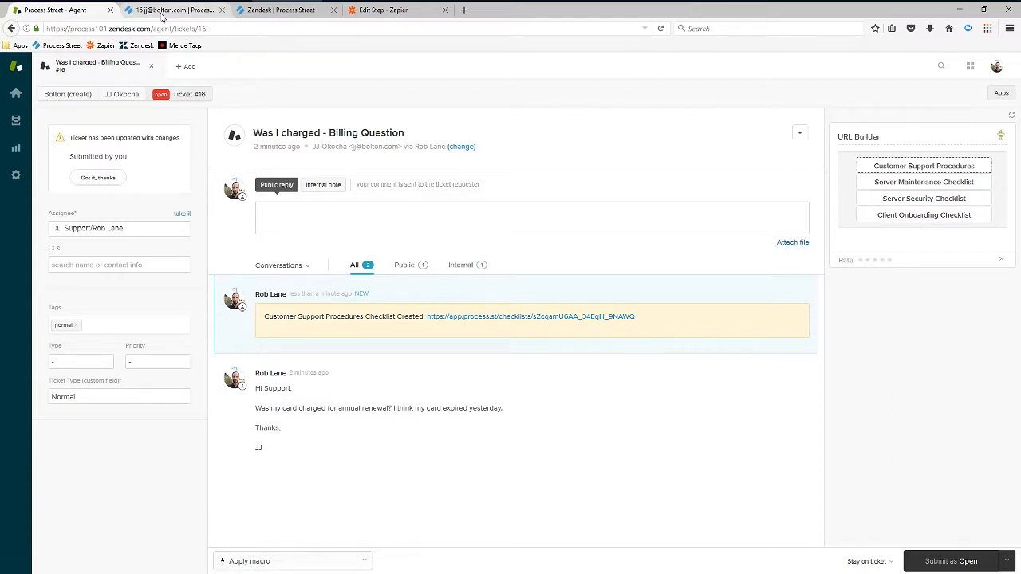
pyautogui.click(162, 11)
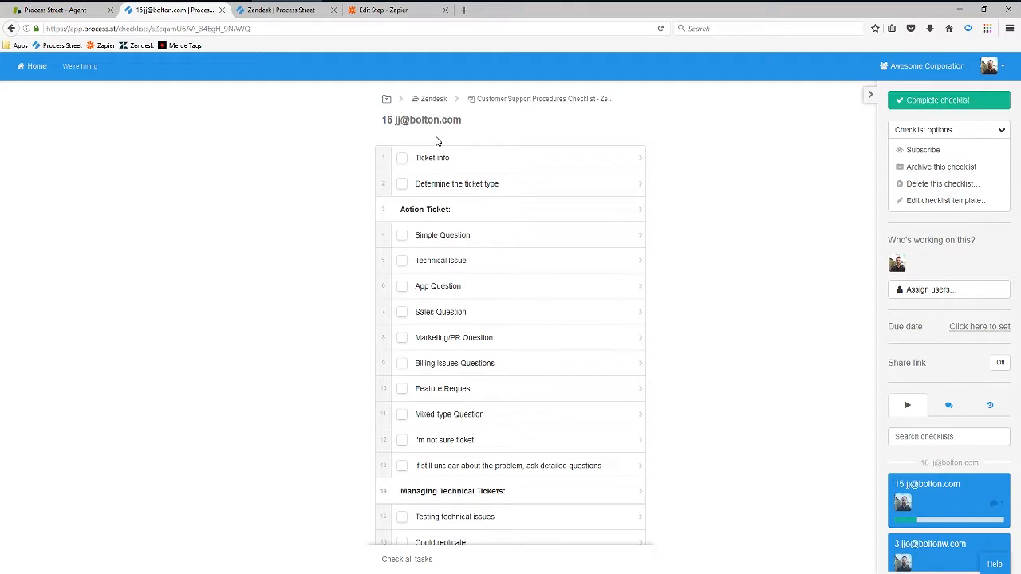
pyautogui.click(438, 158)
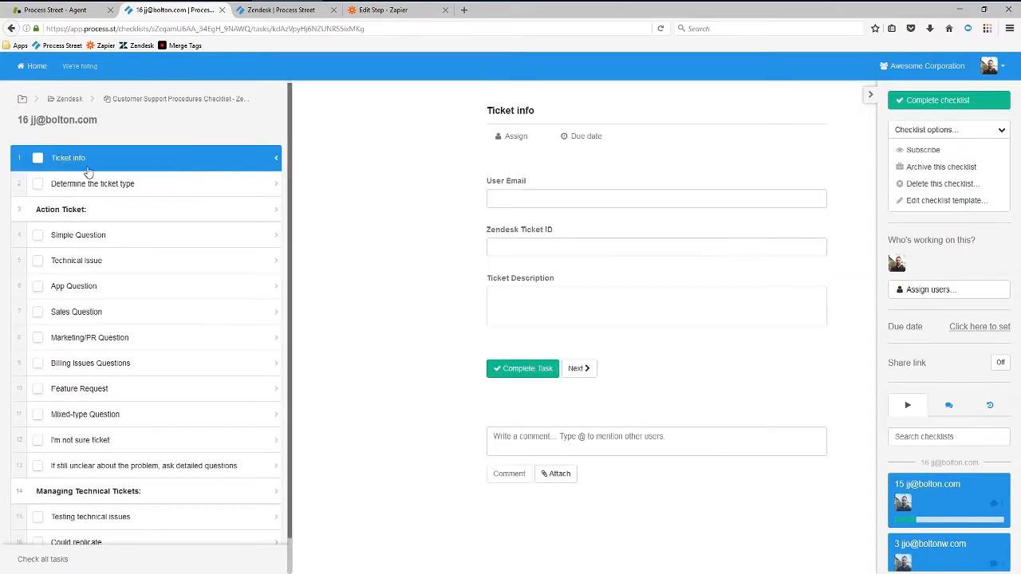
pyautogui.doubleClick(516, 200)
pyautogui.tripleClick(516, 200)
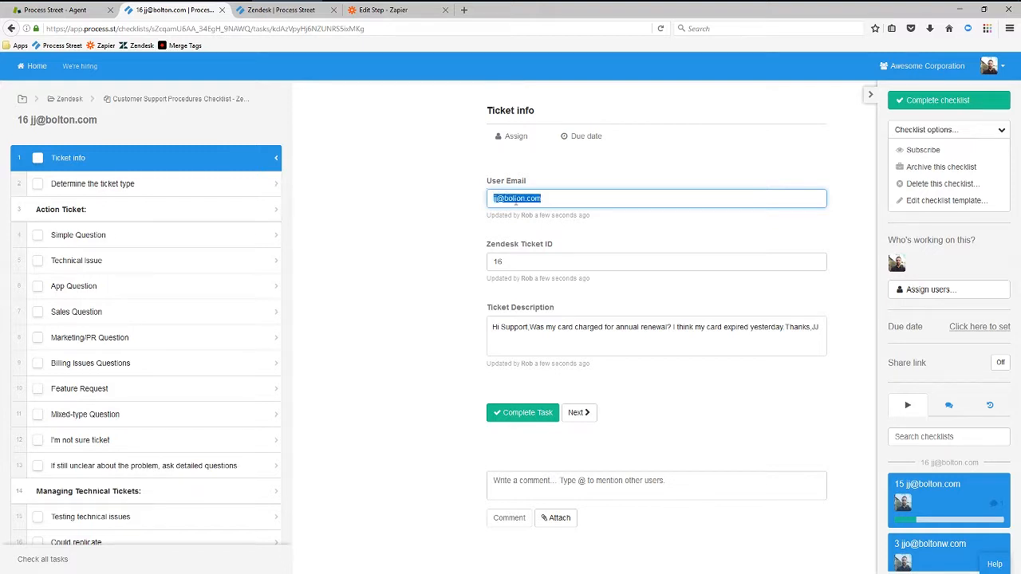
pyautogui.click(518, 259)
pyautogui.doubleClick(520, 261)
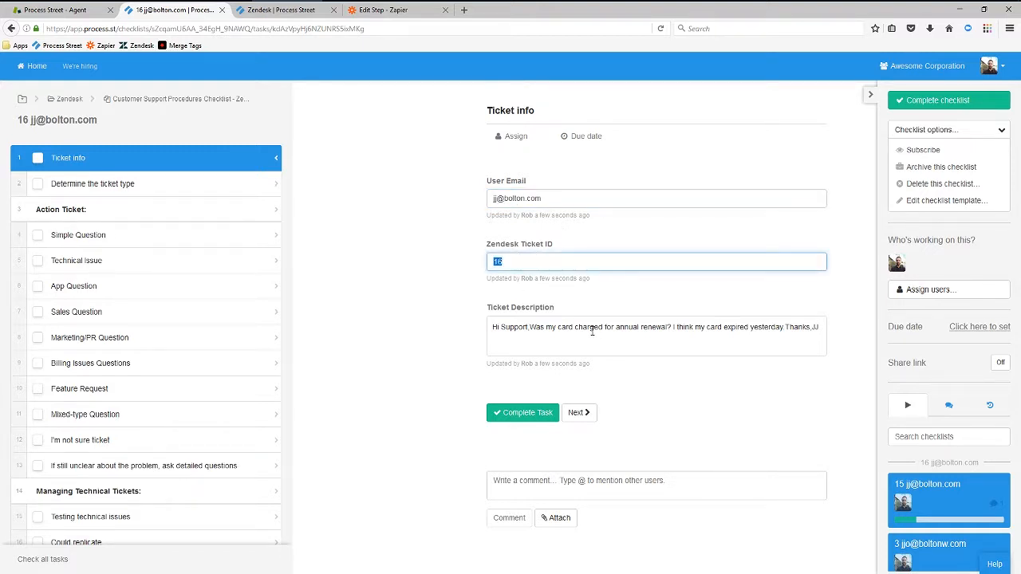
pyautogui.tripleClick(592, 329)
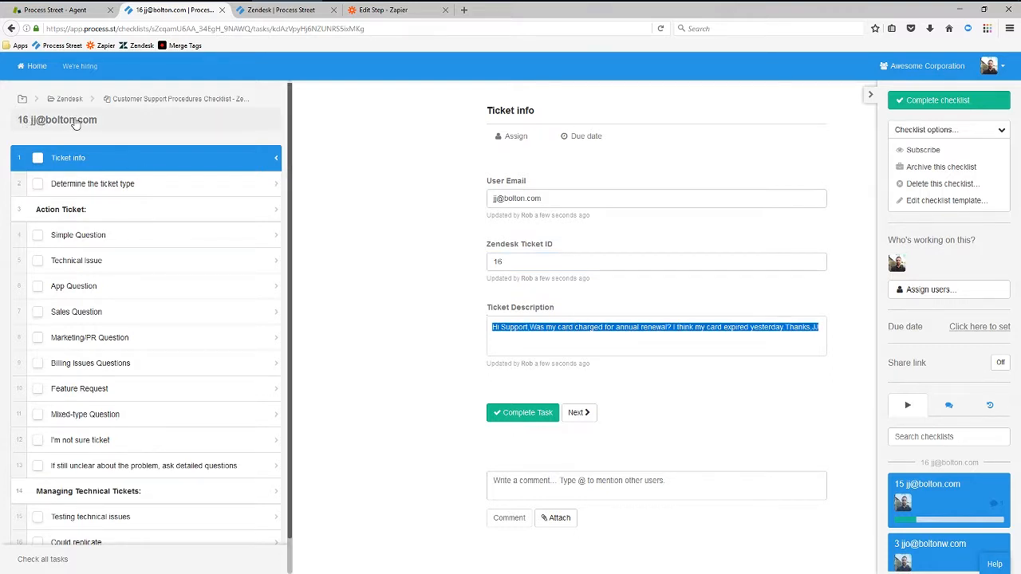
pyautogui.doubleClick(519, 262)
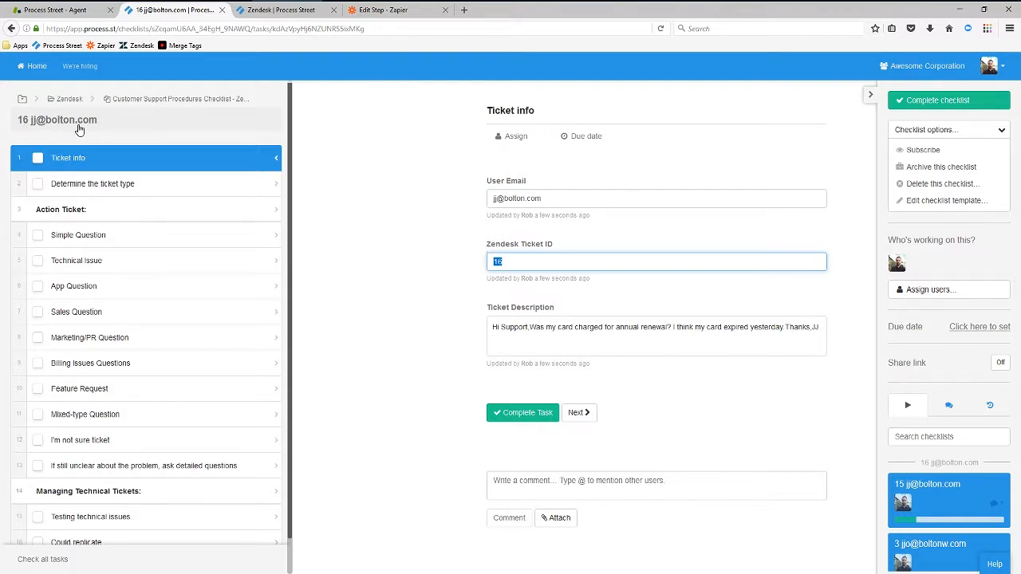
# Mark the Ticket info and Determine the ticket type tasks complete, choosing Billing Question as the ticket category
pyautogui.click(38, 159)
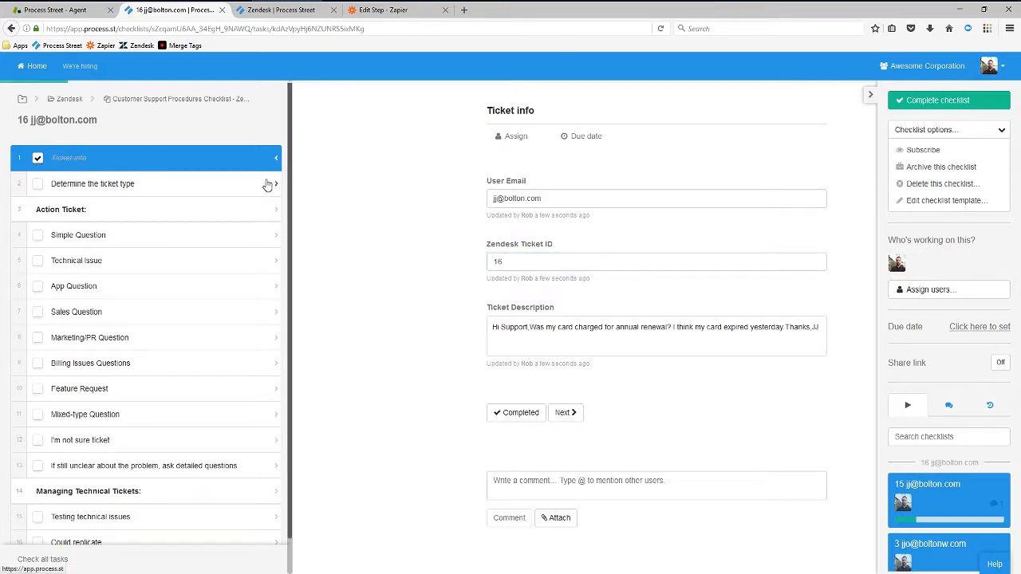
pyautogui.click(169, 188)
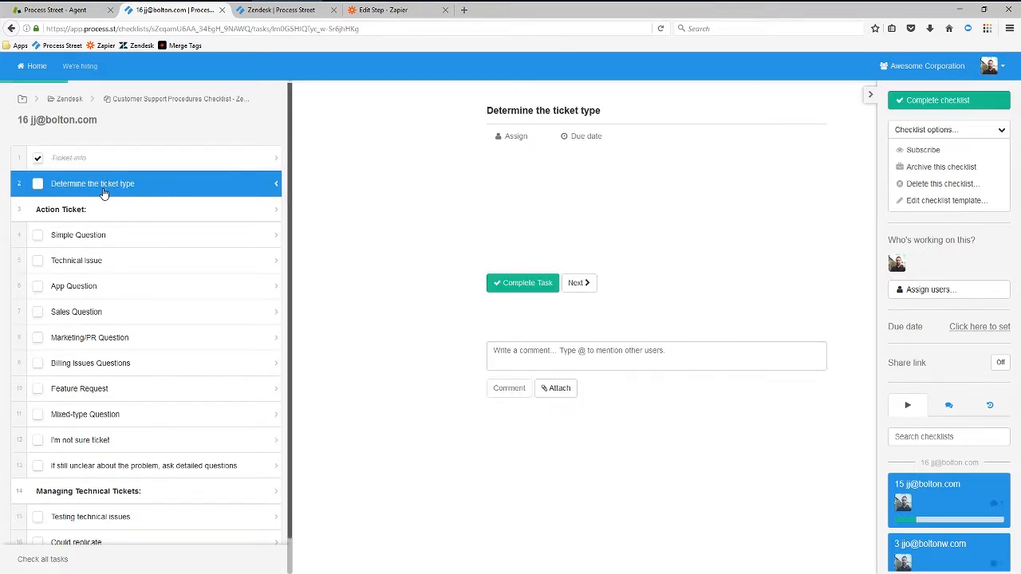
pyautogui.click(38, 184)
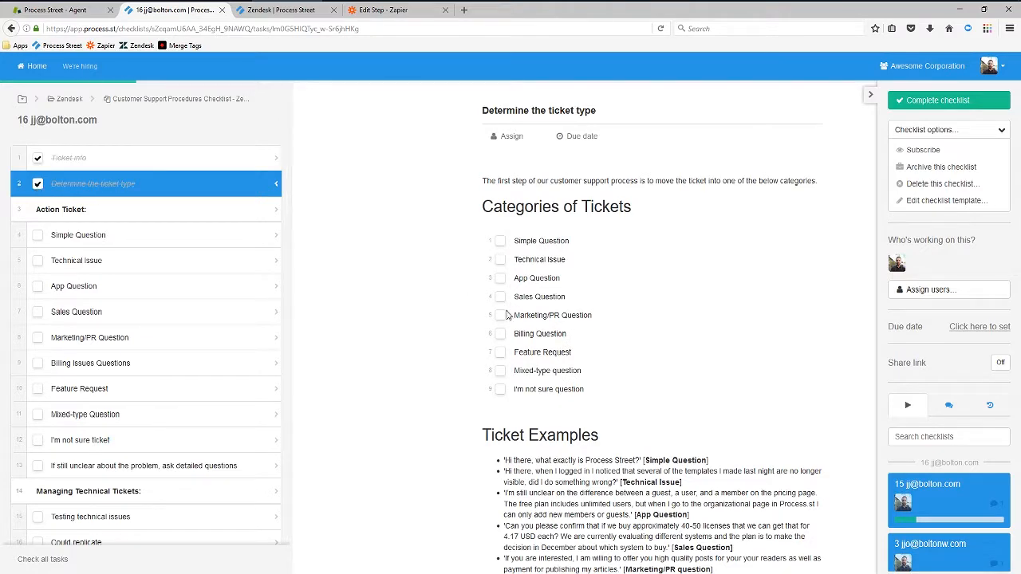
pyautogui.click(501, 338)
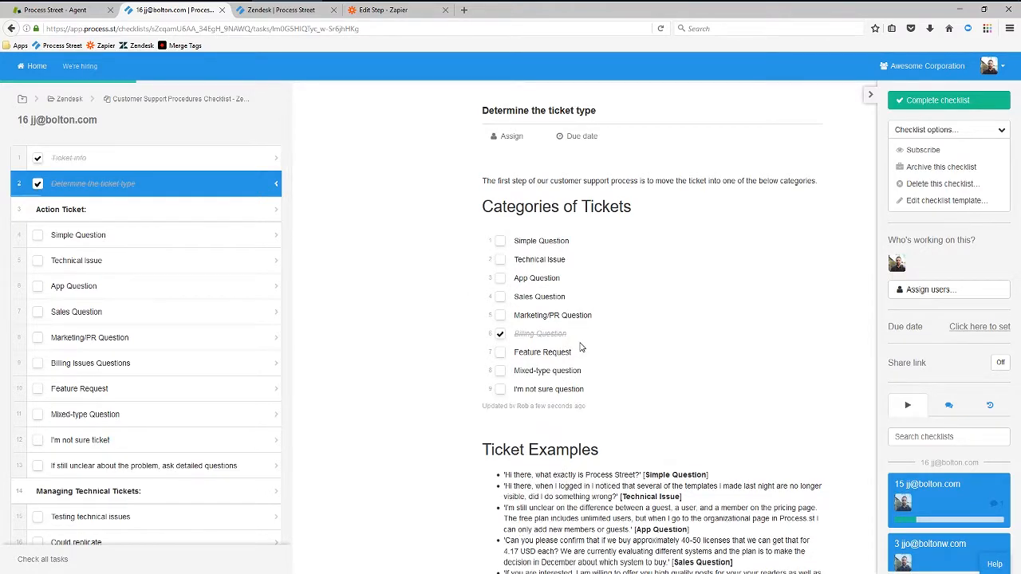
pyautogui.scroll(-2, 581, 347)
pyautogui.scroll(-2, 581, 347)
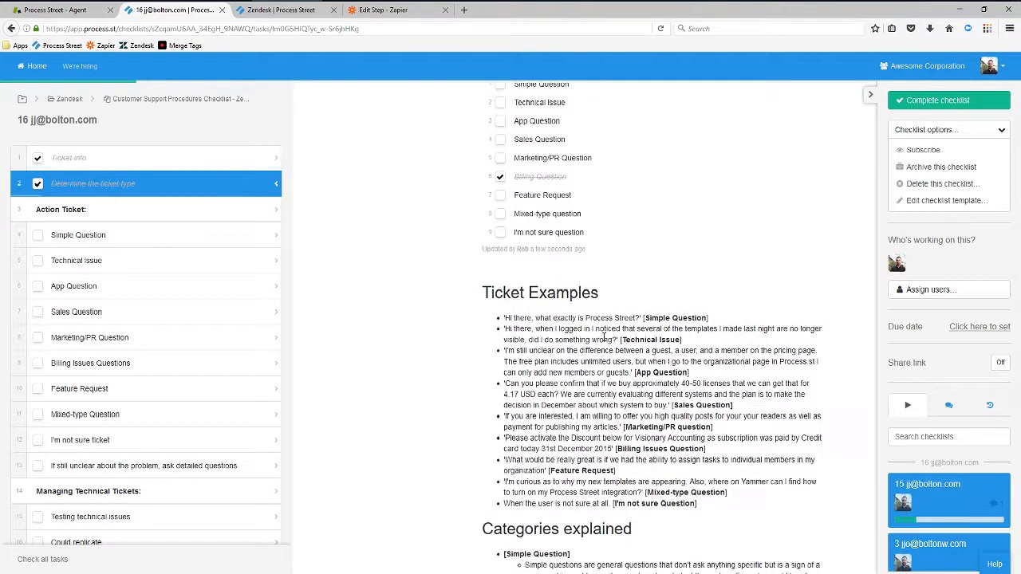
# Read the Billing Issues Questions task with the side menu hidden and mark the task complete
pyautogui.click(93, 363)
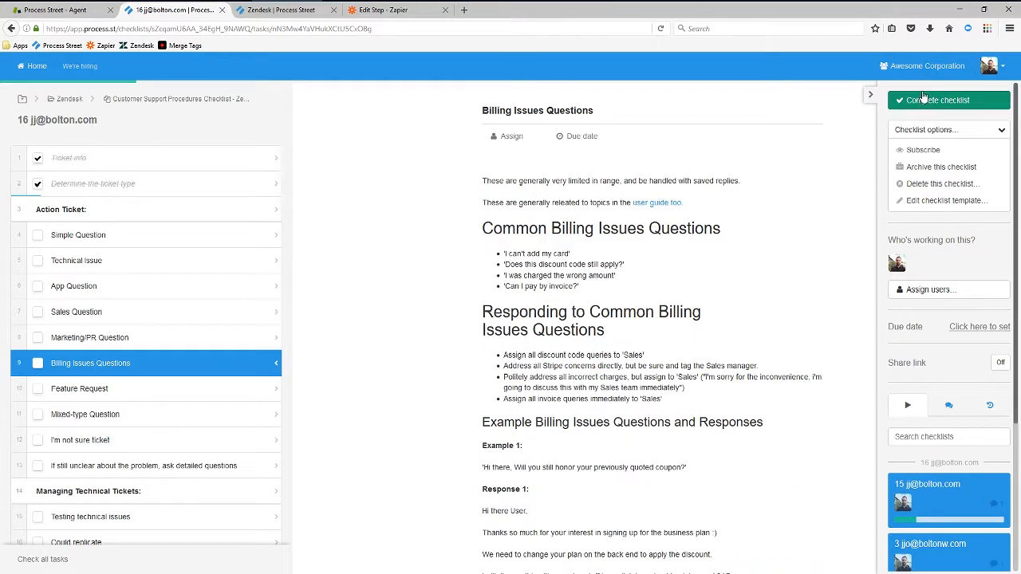
pyautogui.click(871, 98)
pyautogui.scroll(-2, 568, 247)
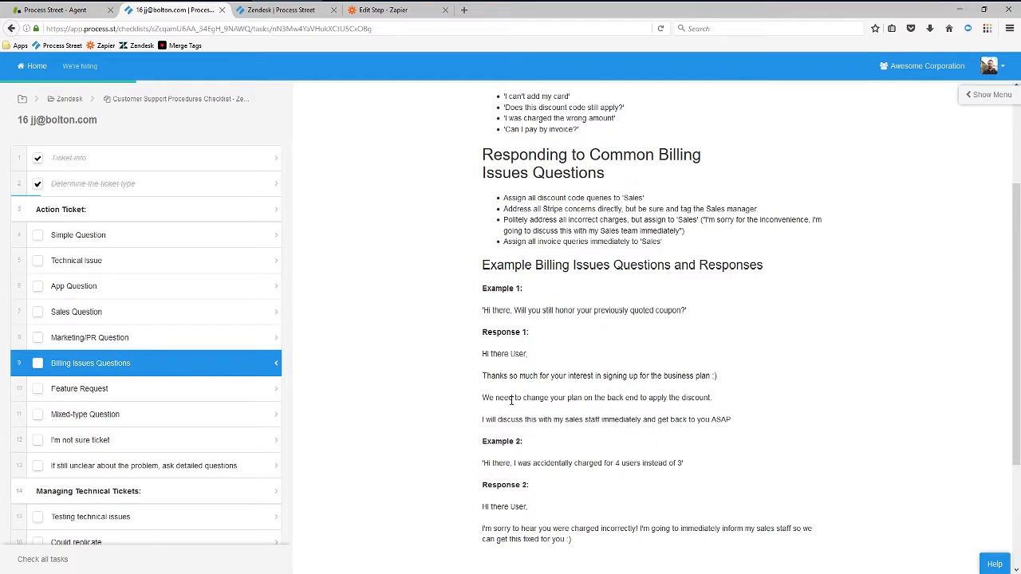
pyautogui.scroll(-3, 539, 378)
pyautogui.click(37, 363)
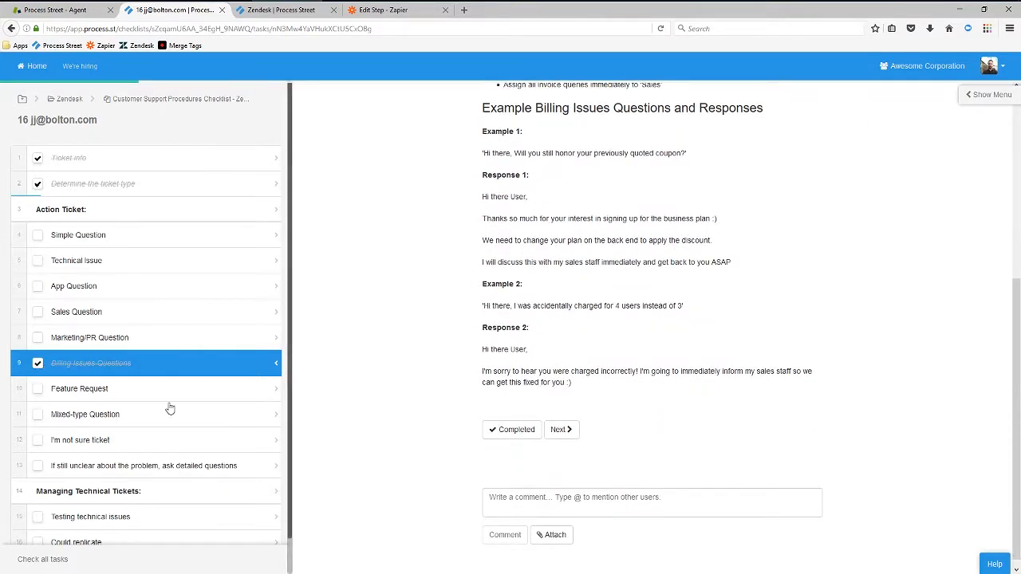
# Post the comment "CC was out of date, new CC added" on the Billing Issues Questions task
pyautogui.click(613, 503)
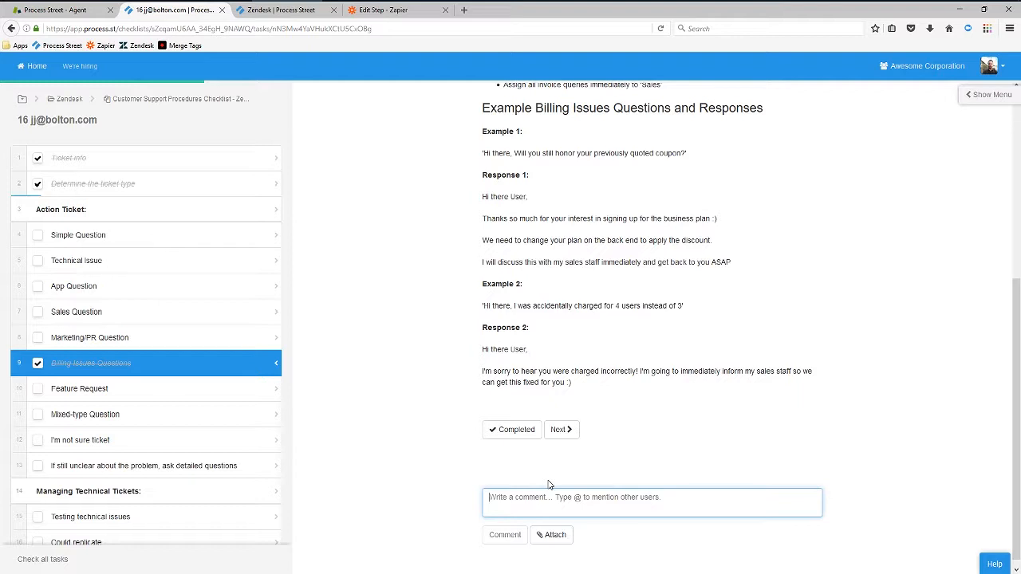
pyautogui.write('CC')
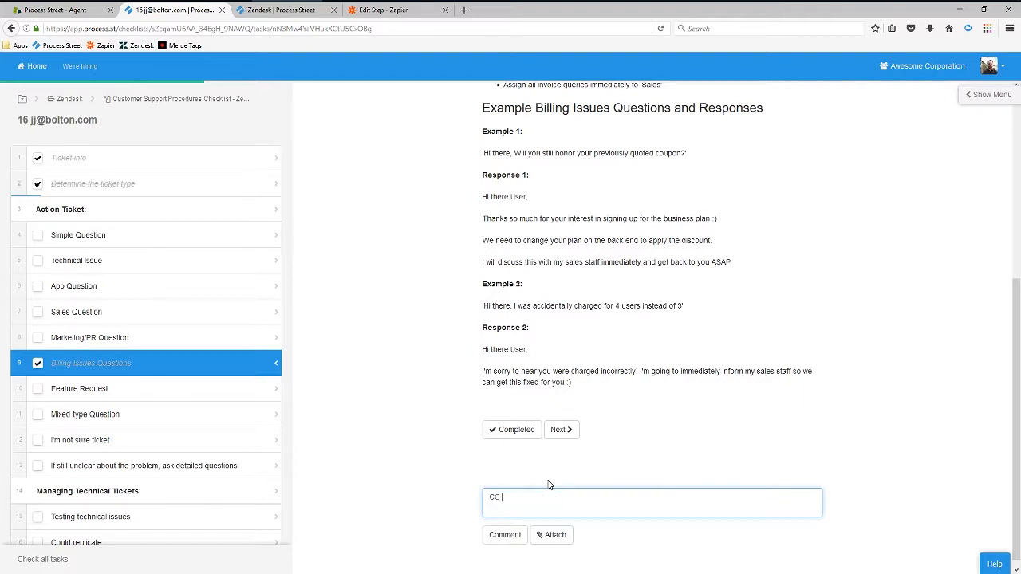
pyautogui.write(' was CC add')
pyautogui.click(489, 535)
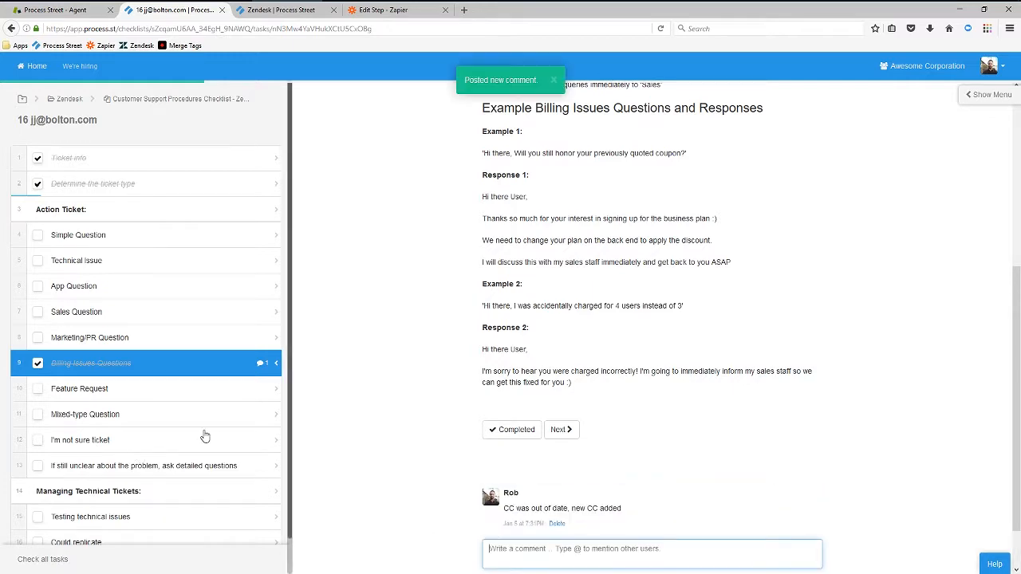
# Switch to the Zendesk ticket and examine the conversation entries for the completed checklist tasks and the posted comment
pyautogui.click(53, 13)
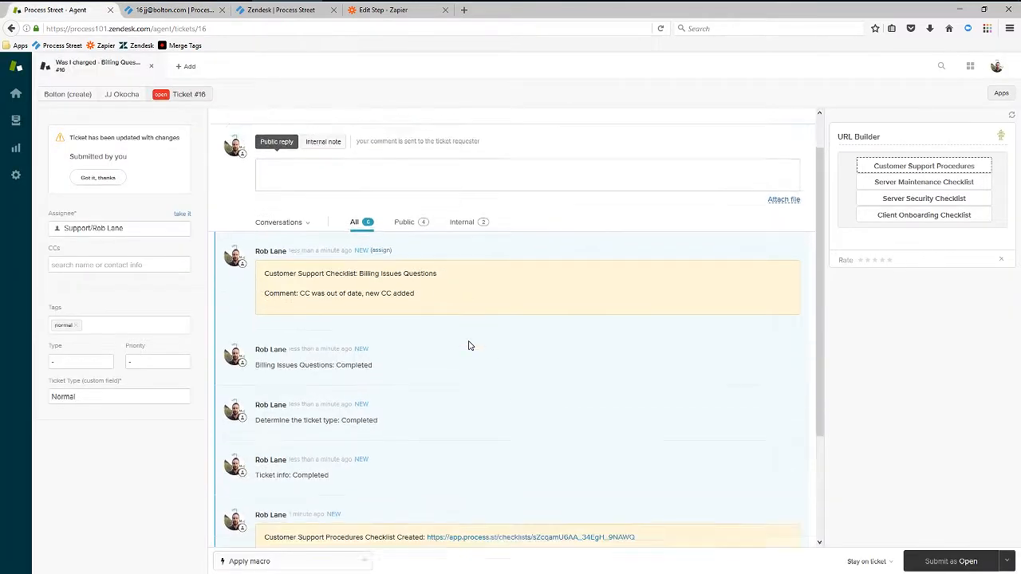
pyautogui.scroll(-3, 469, 345)
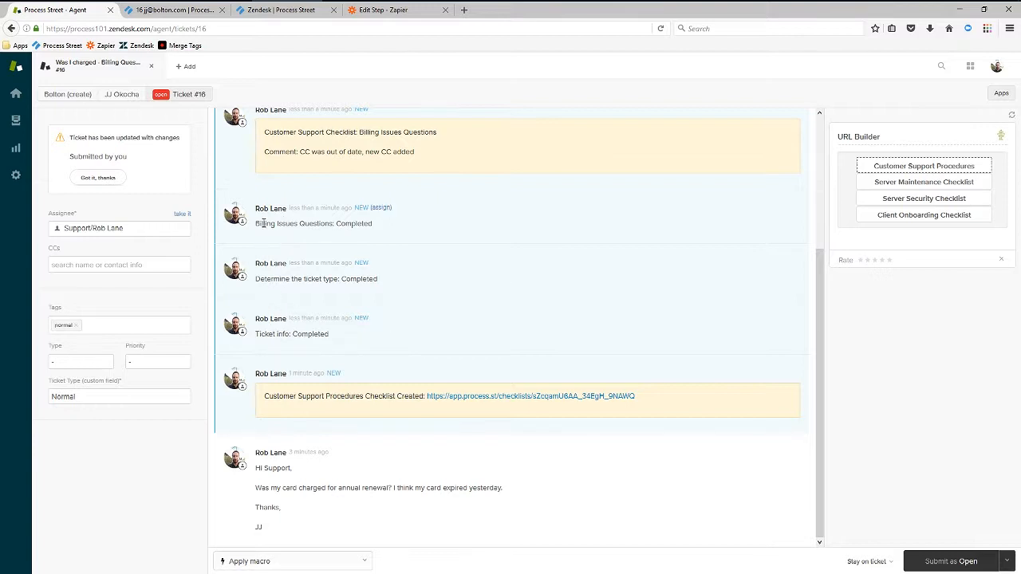
pyautogui.moveTo(263, 224); pyautogui.dragTo(382, 229)
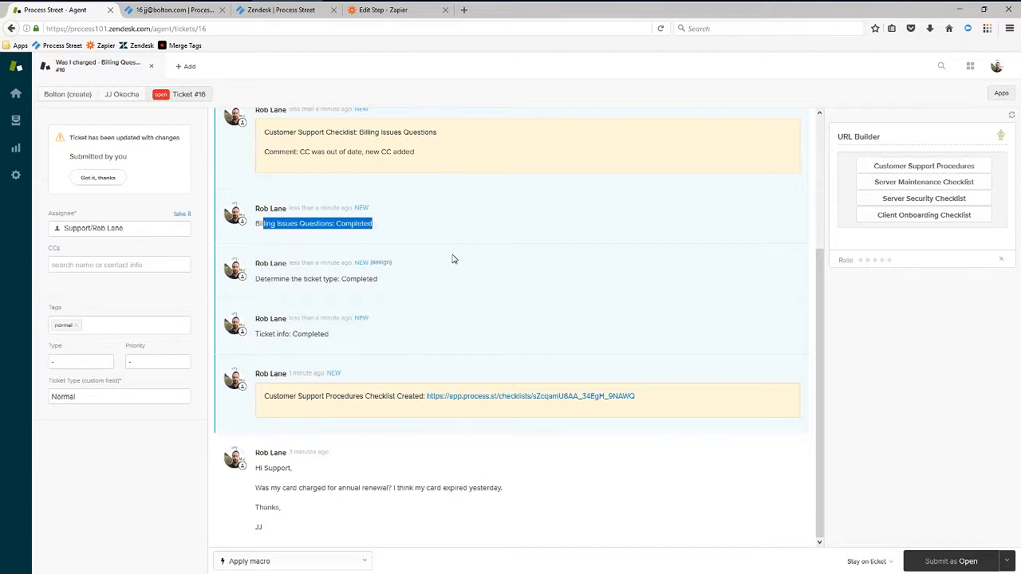
pyautogui.scroll(1, 450, 260)
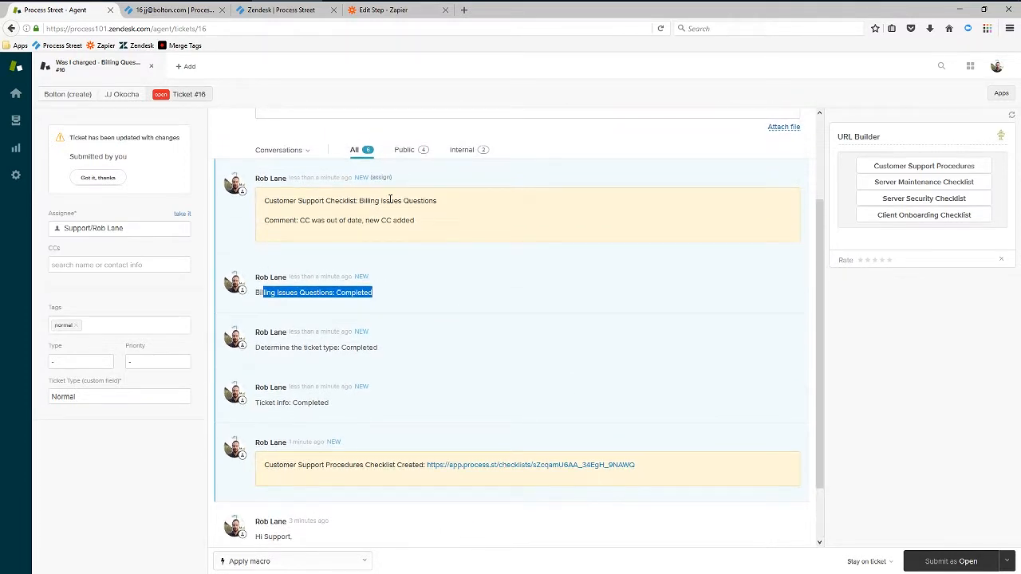
pyautogui.moveTo(265, 200); pyautogui.dragTo(372, 197)
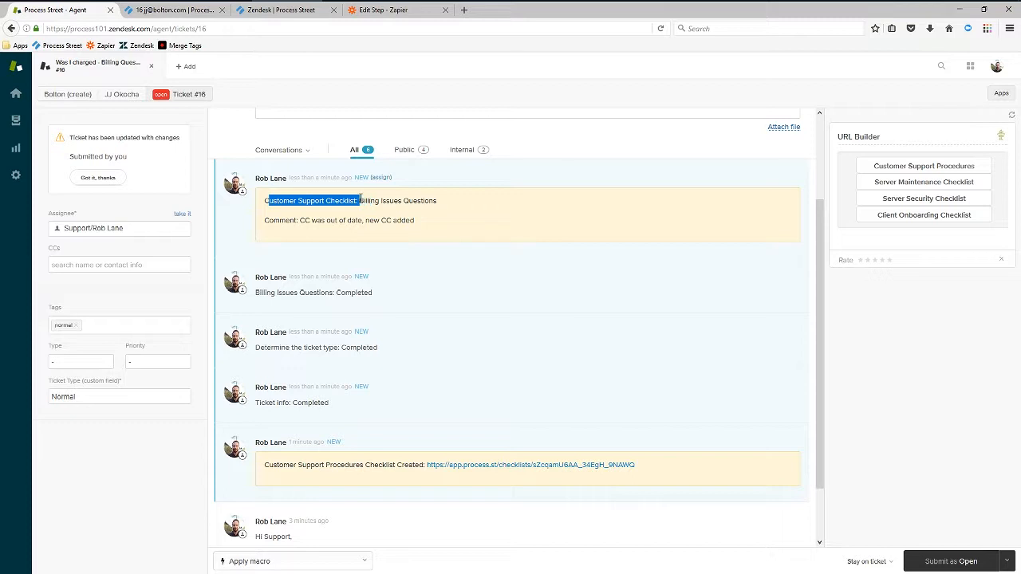
pyautogui.click(356, 200)
pyautogui.moveTo(360, 200); pyautogui.dragTo(456, 207)
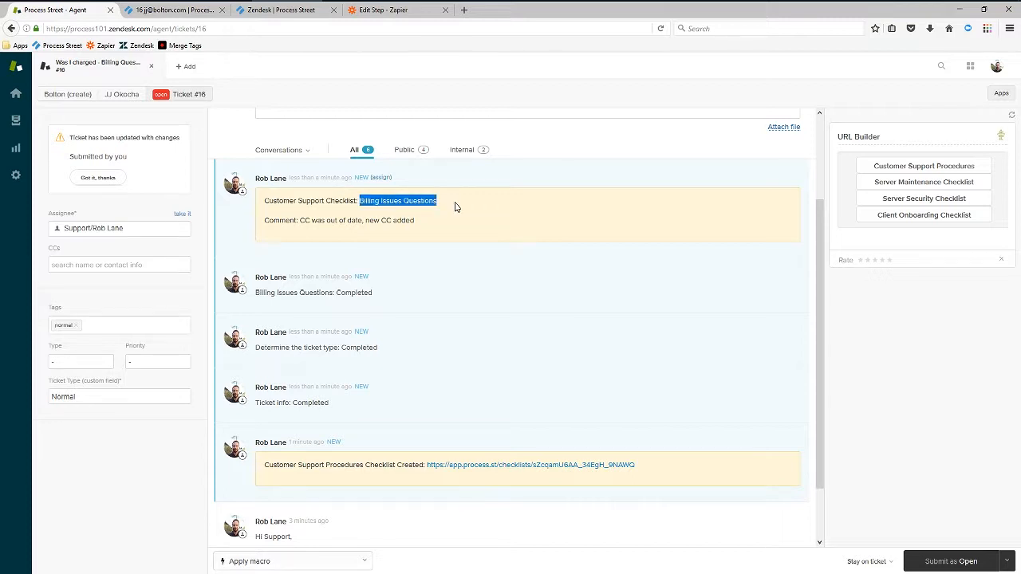
pyautogui.click(273, 217)
pyautogui.moveTo(264, 224); pyautogui.dragTo(440, 221)
pyautogui.click(440, 222)
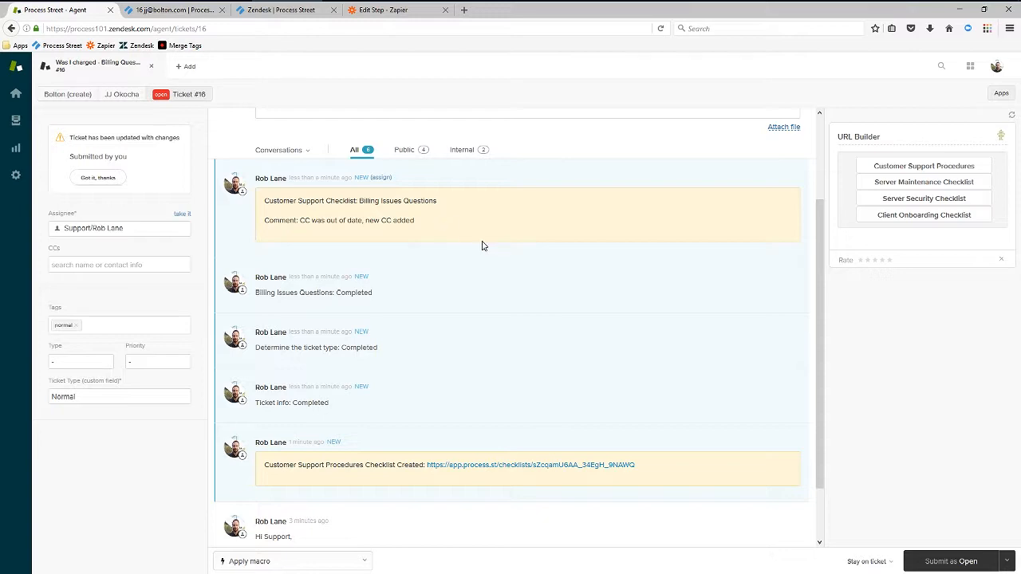
pyautogui.scroll(-2, 484, 245)
pyautogui.scroll(2, 483, 246)
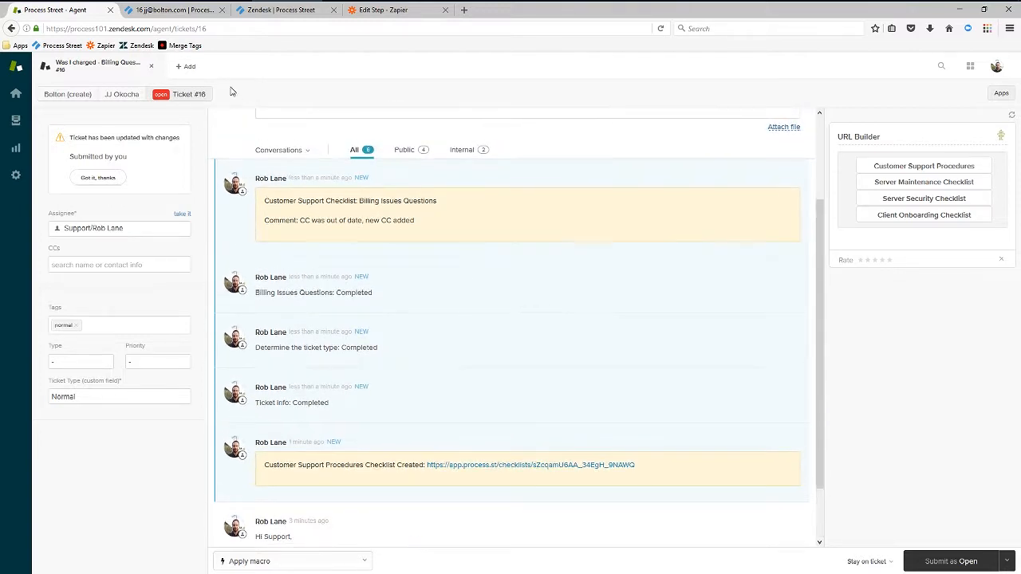
# In Process Street, open the Customer Support Procedures template overview and view checklist 4's completion details for Billing Issues Questions
pyautogui.click(172, 11)
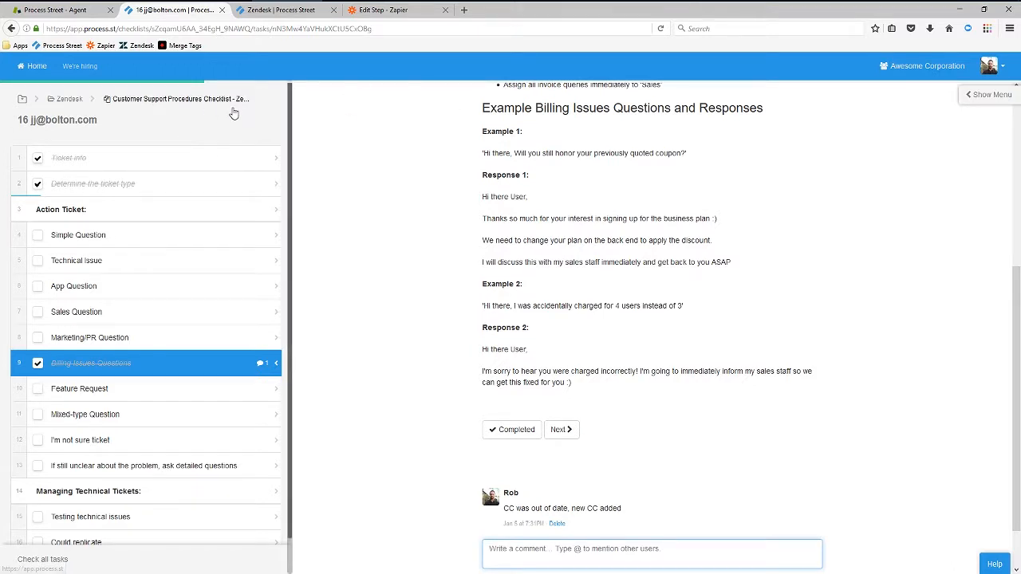
pyautogui.click(184, 105)
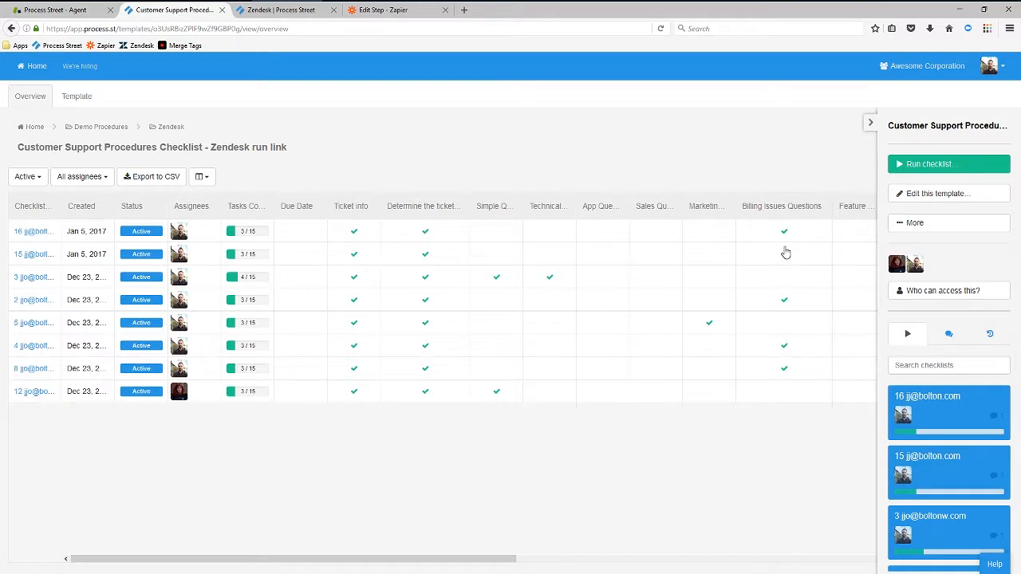
pyautogui.click(790, 345)
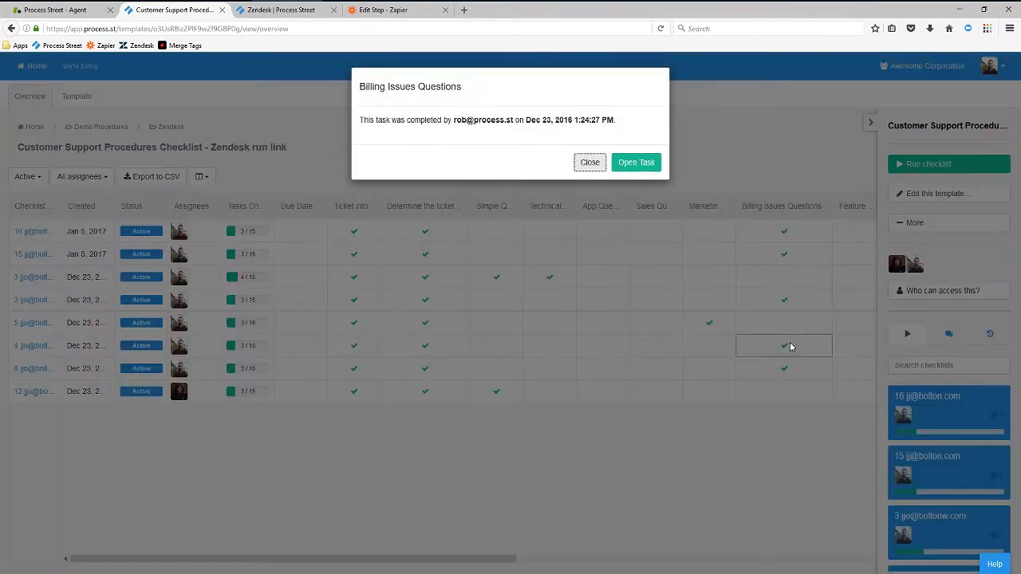
# Close the current task details, then view and close checklist 3's completion details for the Simple Question task
pyautogui.click(591, 166)
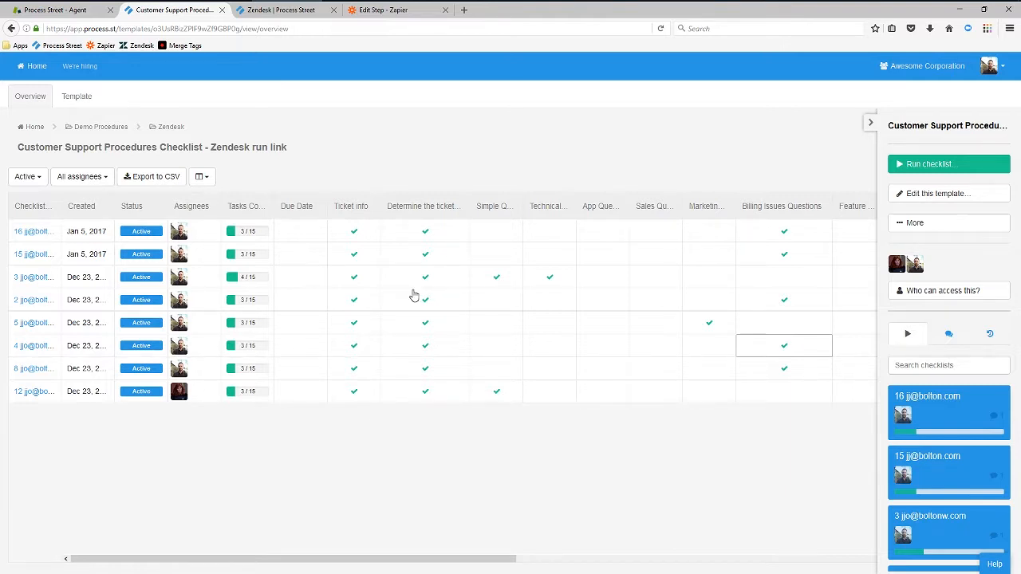
pyautogui.click(487, 282)
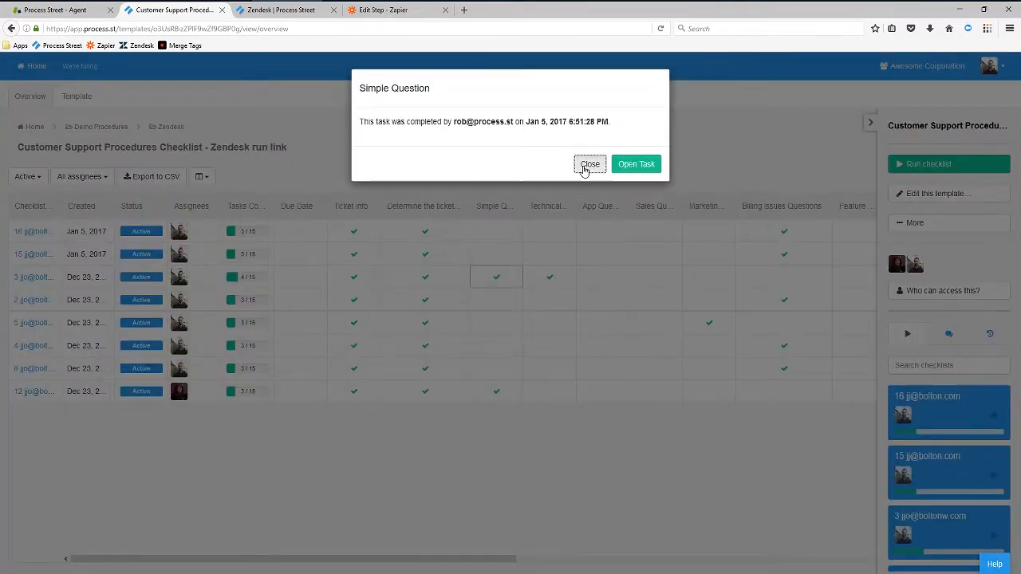
pyautogui.click(589, 166)
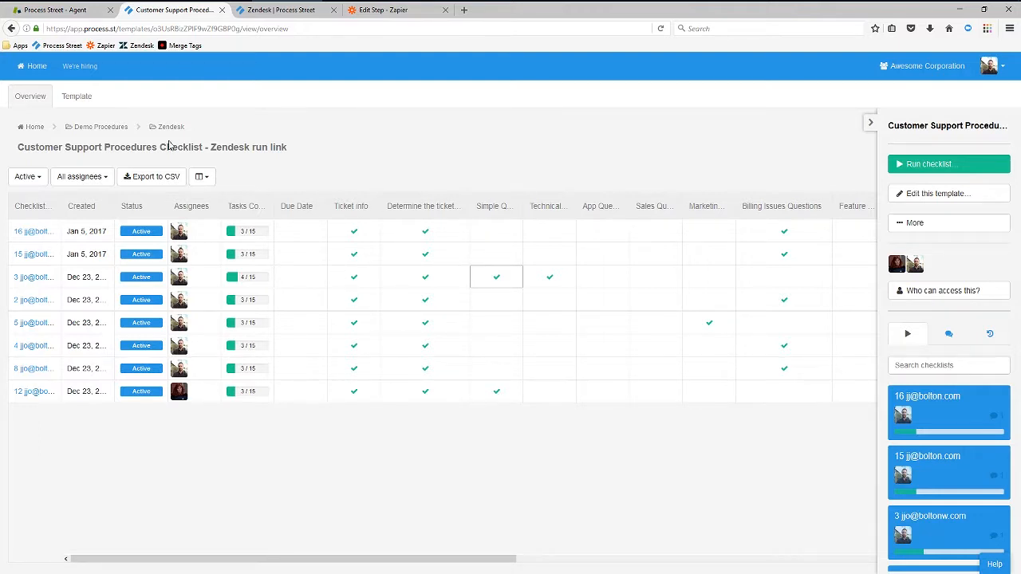
# Switch to Zendesk, open the app Marketplace from the admin settings, and return to the installed apps page
pyautogui.click(66, 13)
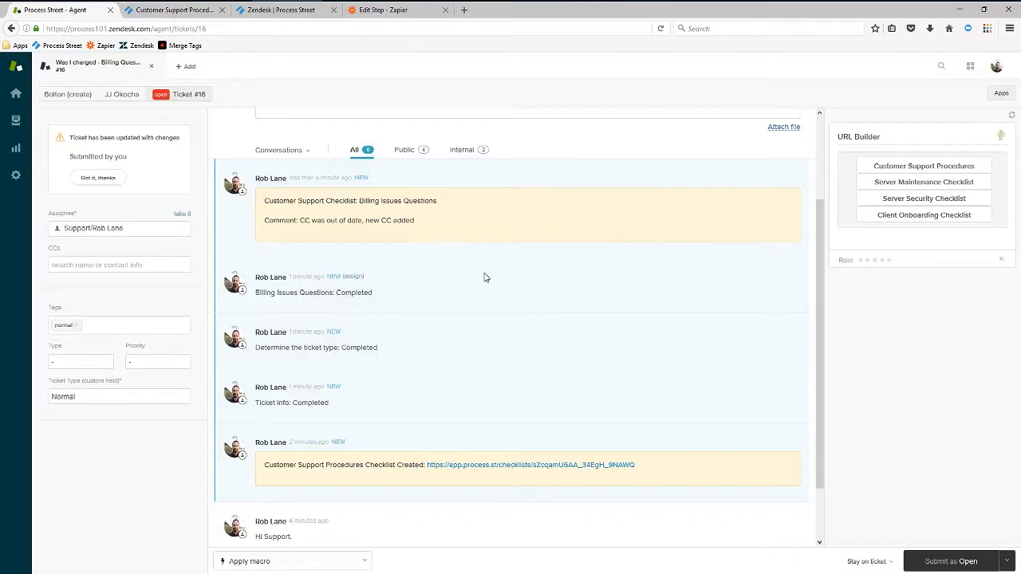
pyautogui.scroll(3, 484, 276)
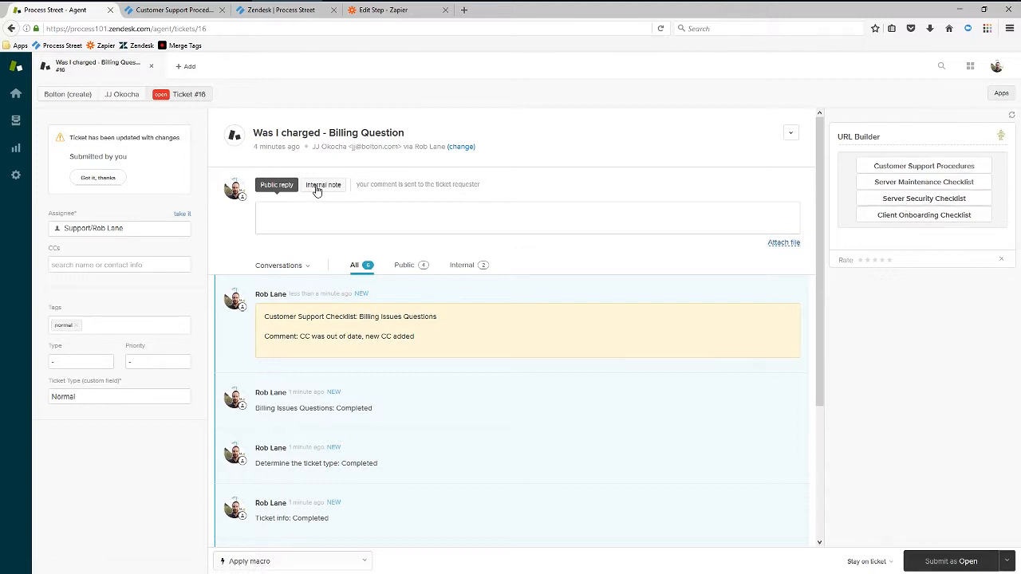
pyautogui.click(15, 177)
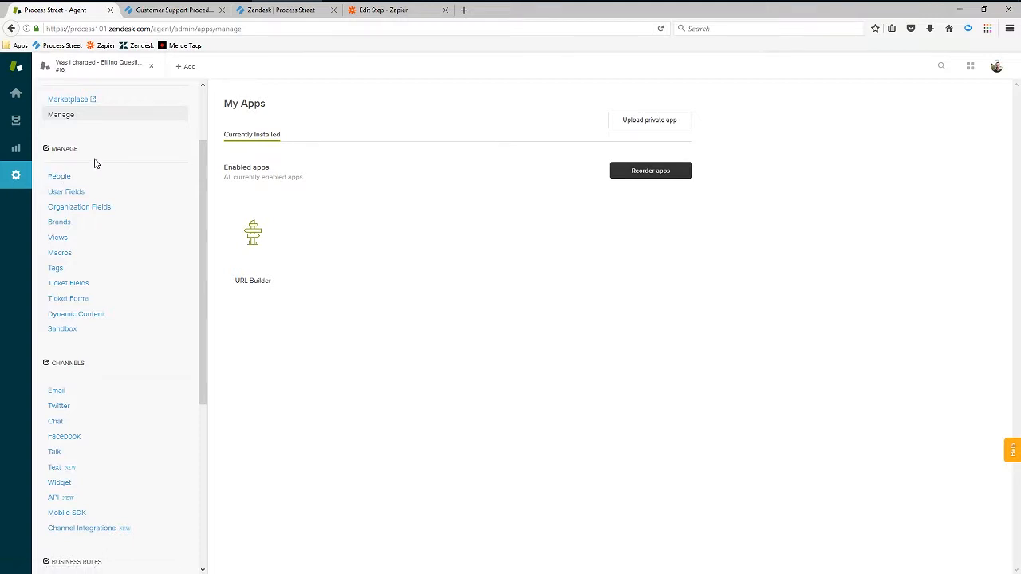
pyautogui.scroll(3, 93, 183)
pyautogui.click(67, 195)
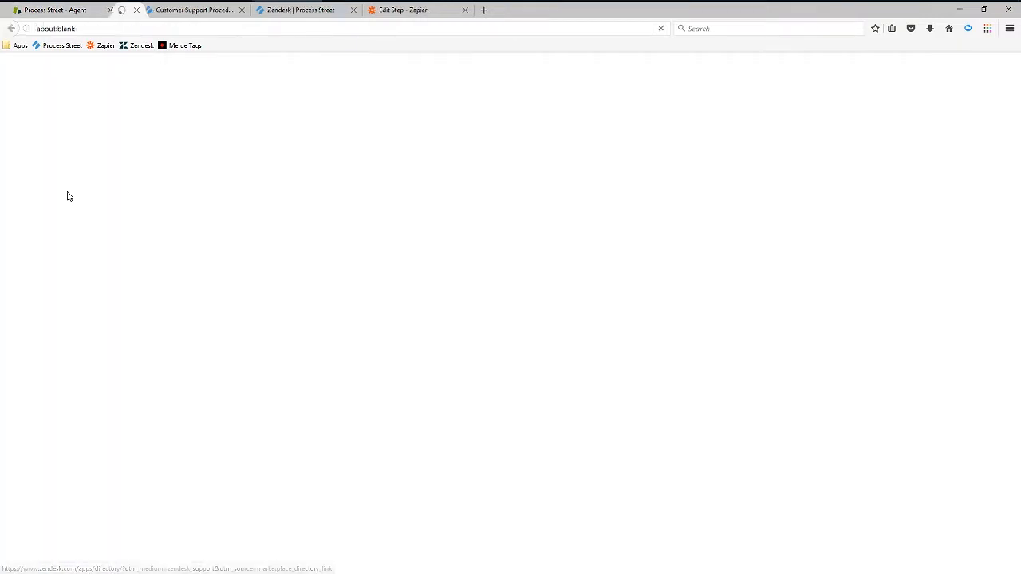
pyautogui.click(58, 11)
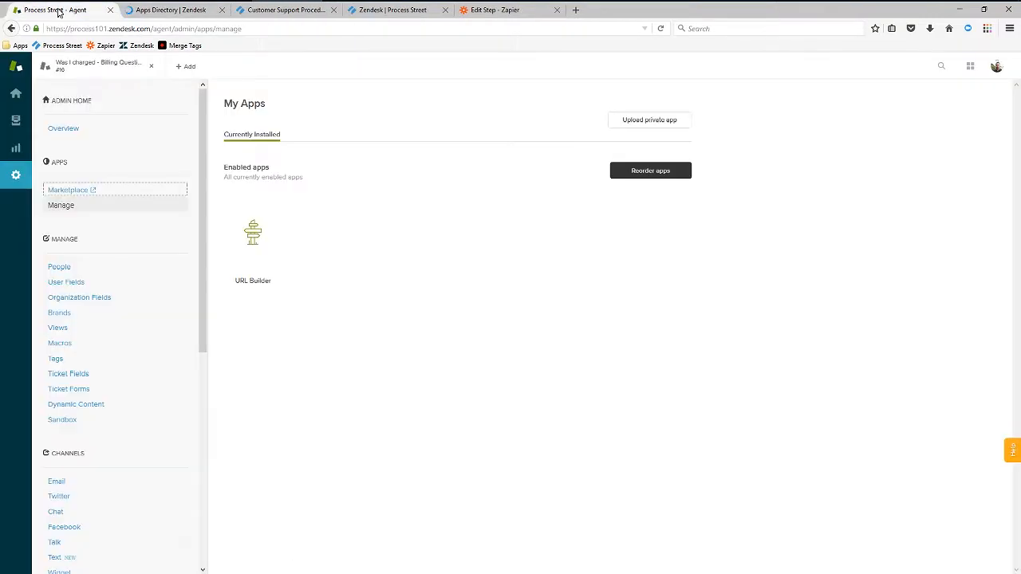
# Open the URL Builder app's configuration and enlarge the JSON array of URLs to read all its entries
pyautogui.moveTo(264, 244)
pyautogui.click(264, 246)
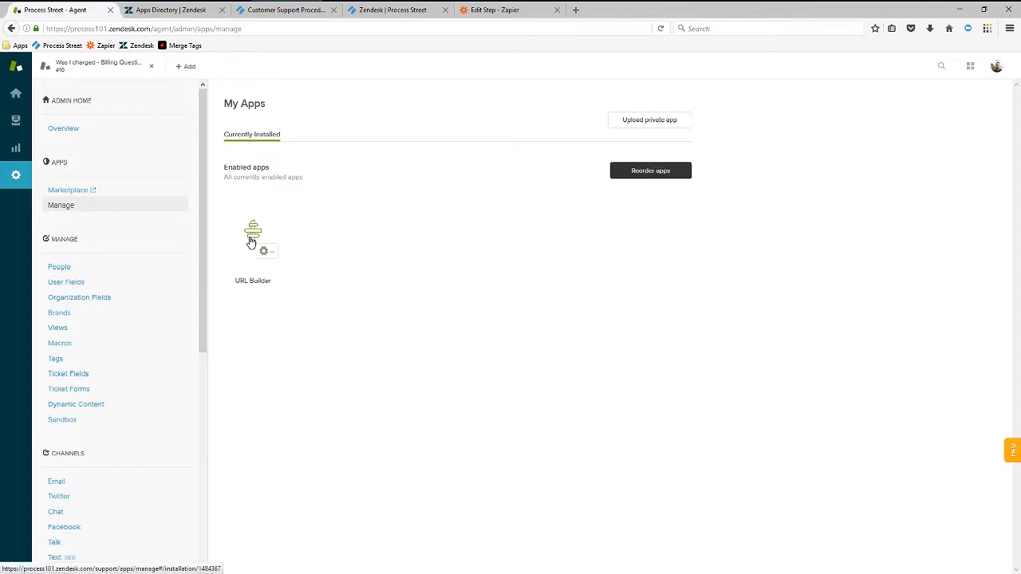
pyautogui.click(250, 241)
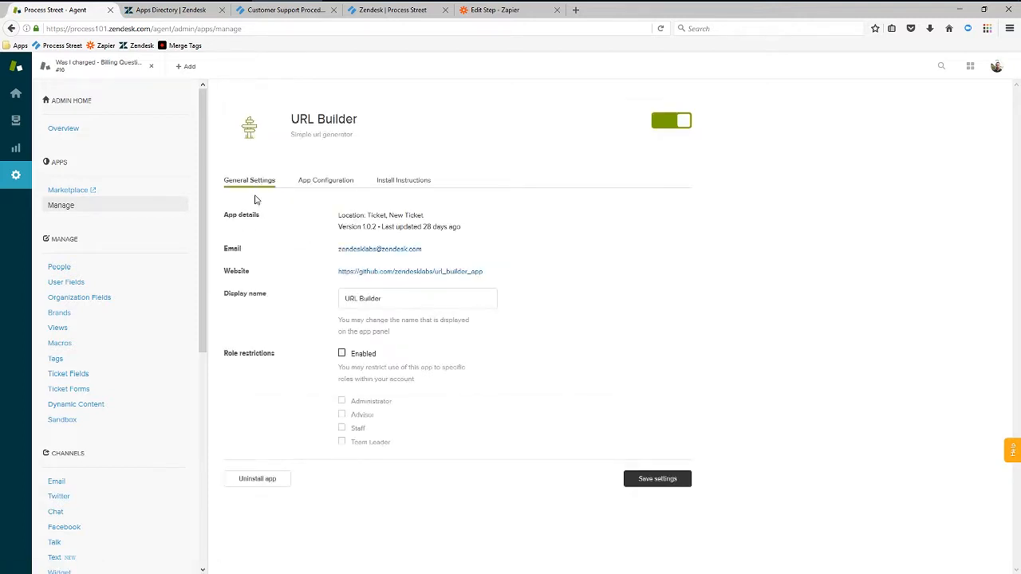
pyautogui.click(319, 180)
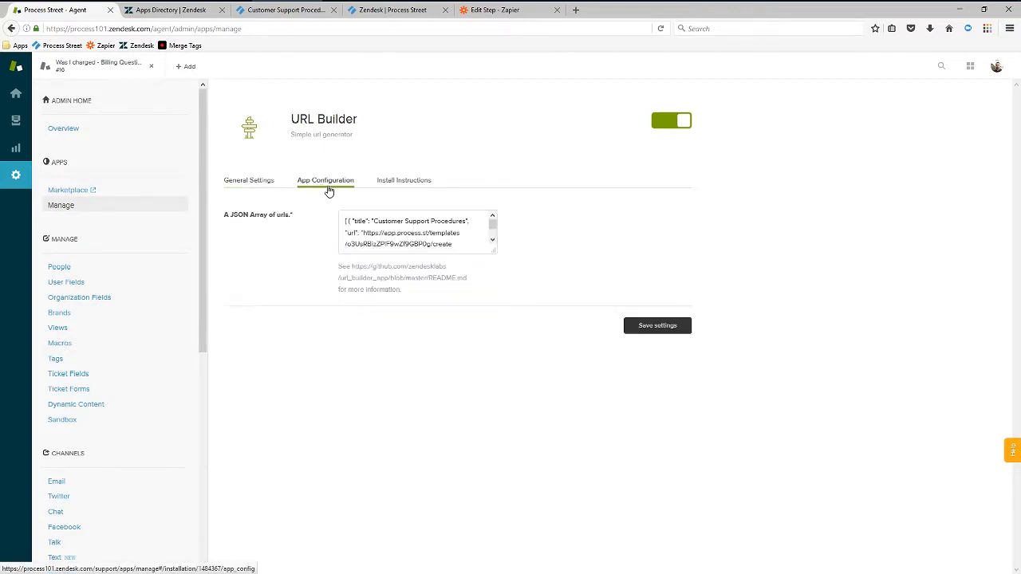
pyautogui.moveTo(493, 249); pyautogui.dragTo(622, 384)
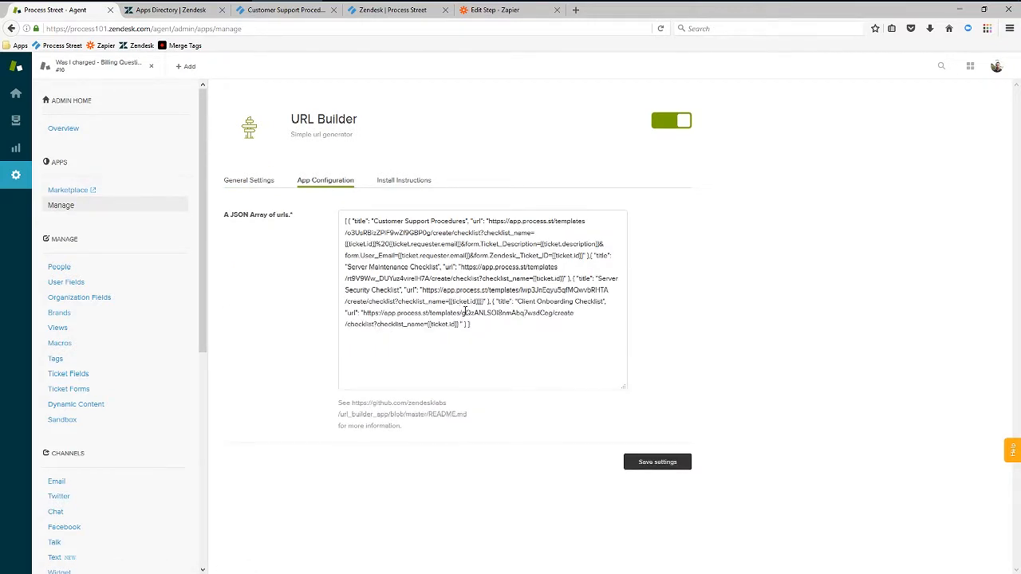
pyautogui.moveTo(483, 326); pyautogui.dragTo(330, 224)
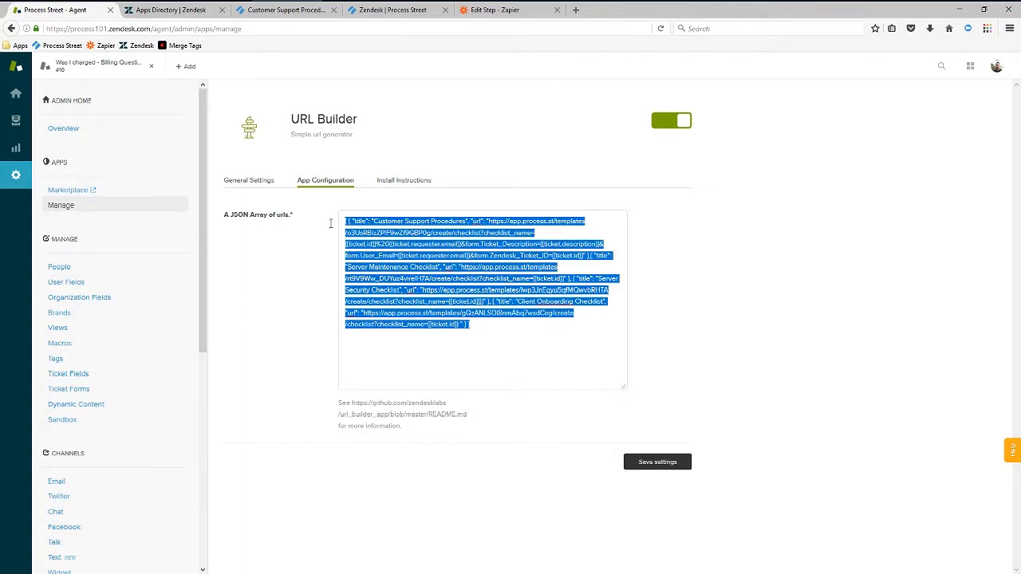
pyautogui.click(529, 357)
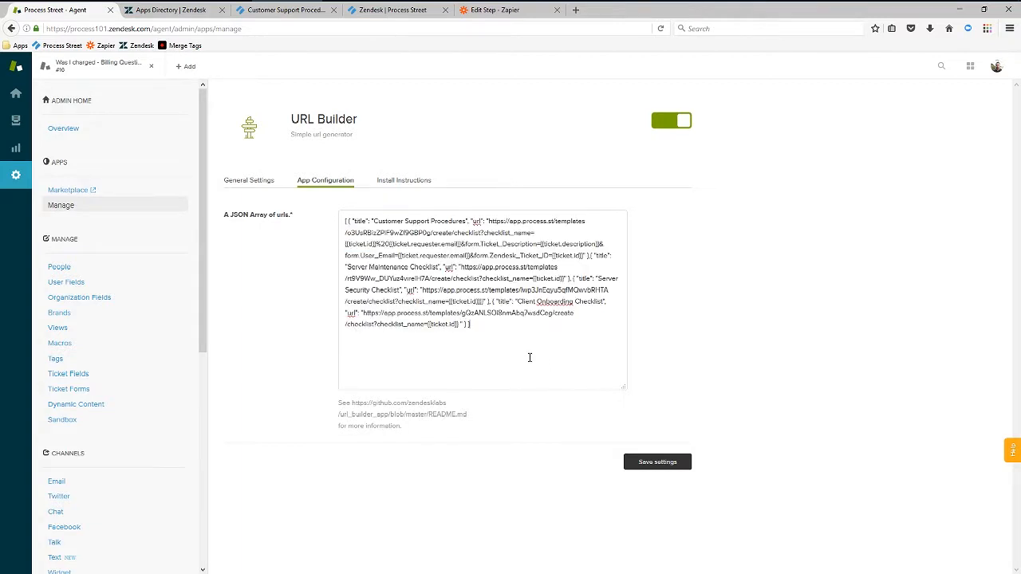
# Copy the example JSON array from URL Builder's install instructions into the Zendesk URL Builder note in Evernote
pyautogui.click(398, 183)
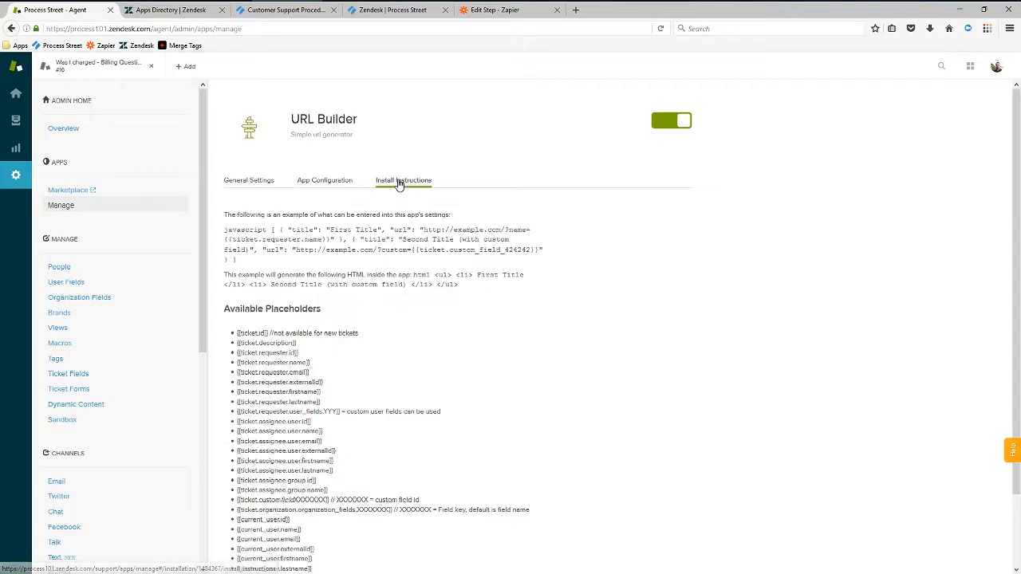
pyautogui.moveTo(238, 262); pyautogui.dragTo(270, 227)
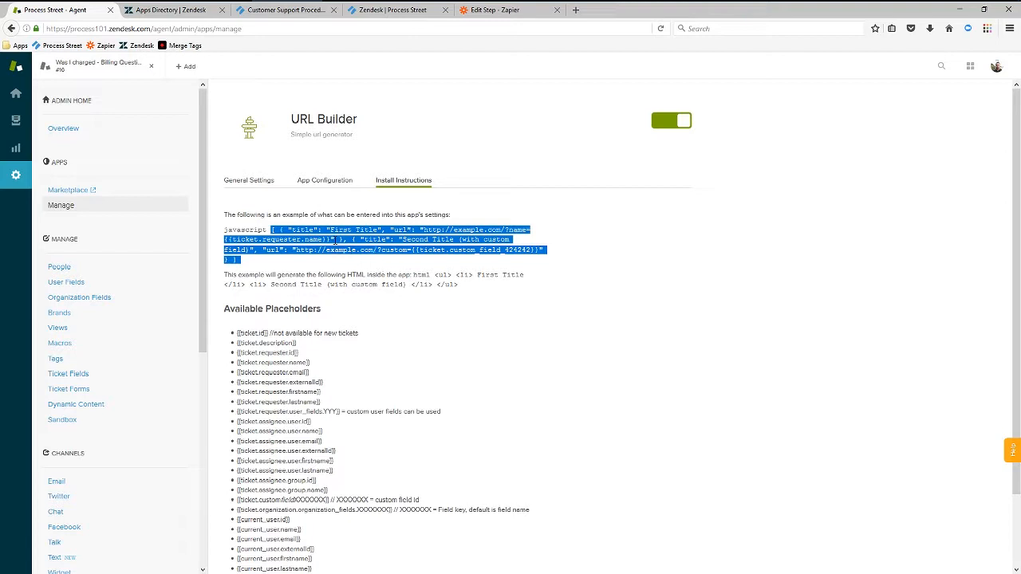
pyautogui.rightClick(335, 240)
pyautogui.click(369, 252)
pyautogui.hotkey('alt', 'Tab')
pyautogui.click(627, 222)
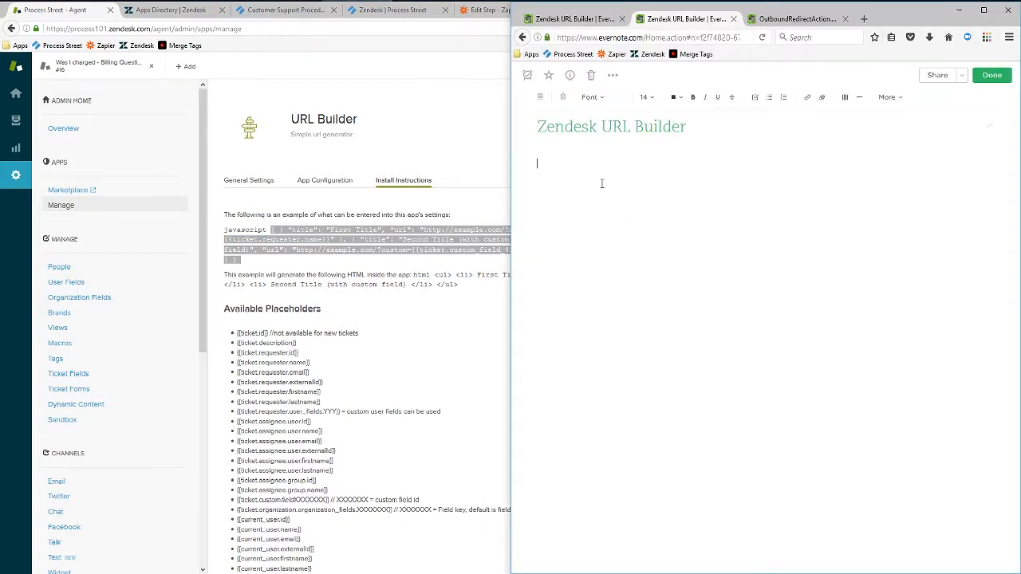
pyautogui.hotkey('ctrl', 'v')
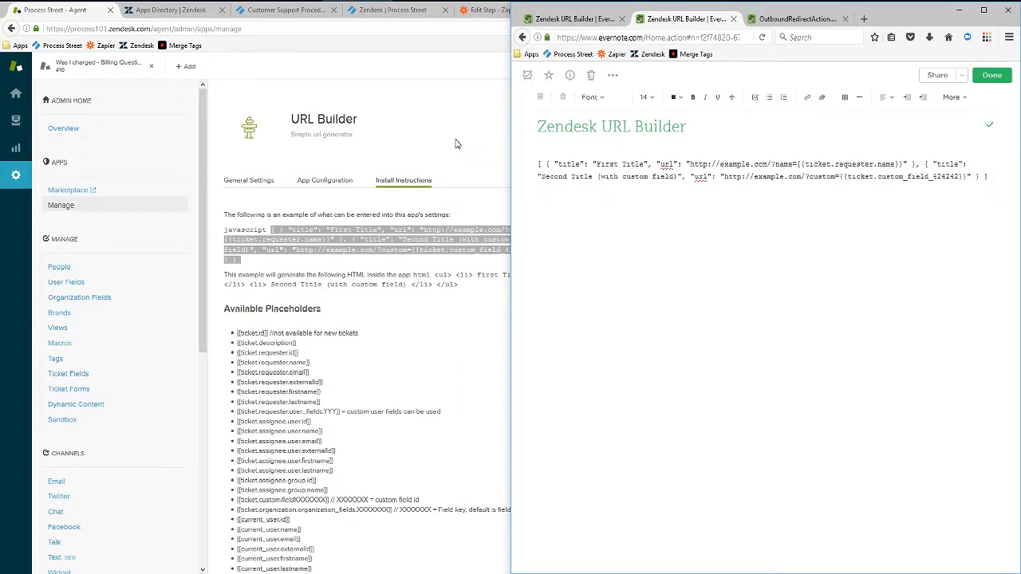
# In Process Street, open the Customer Support Procedures template's run checklist link and add the checklist_name variable
pyautogui.click(276, 11)
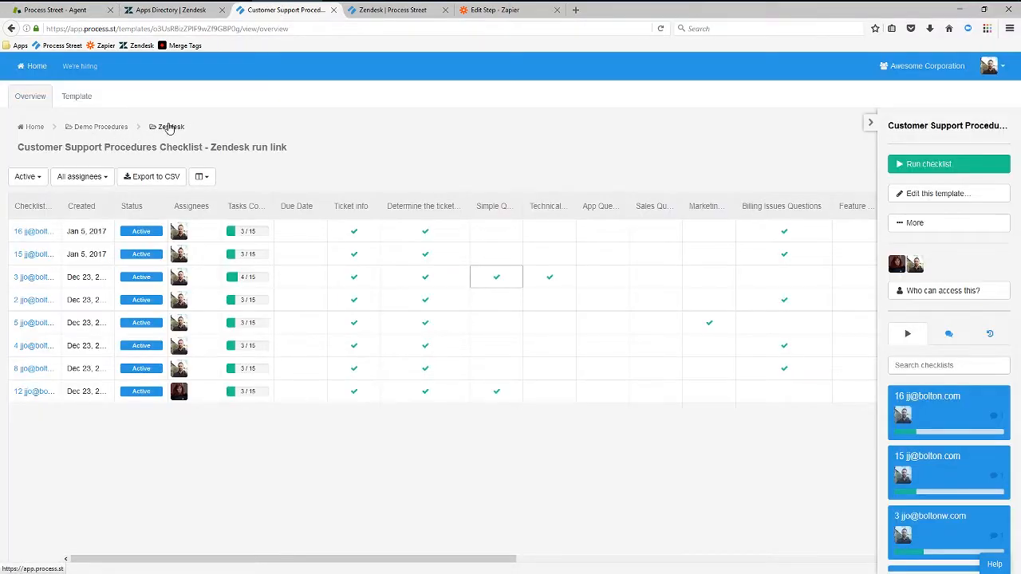
pyautogui.click(950, 227)
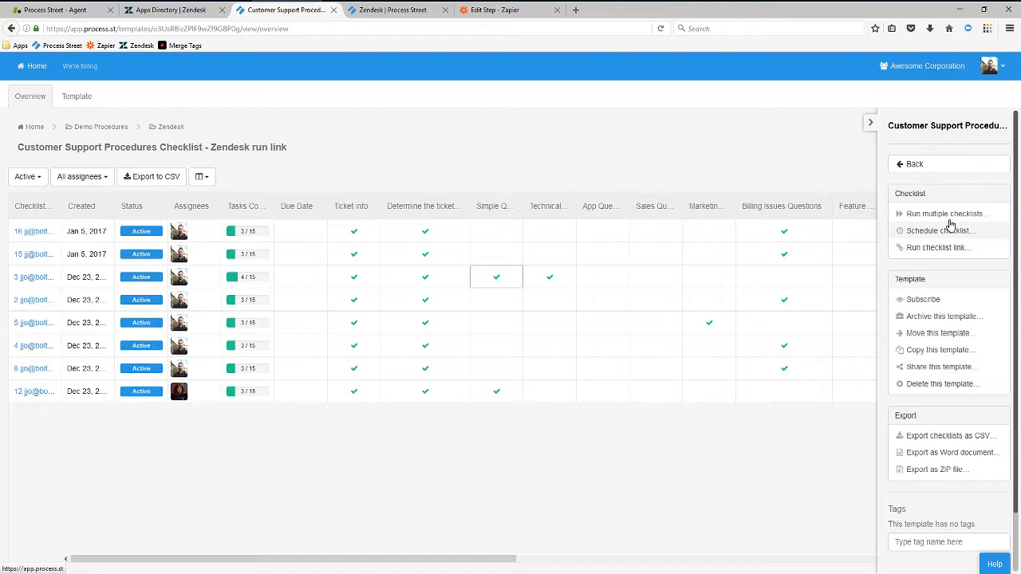
pyautogui.click(914, 249)
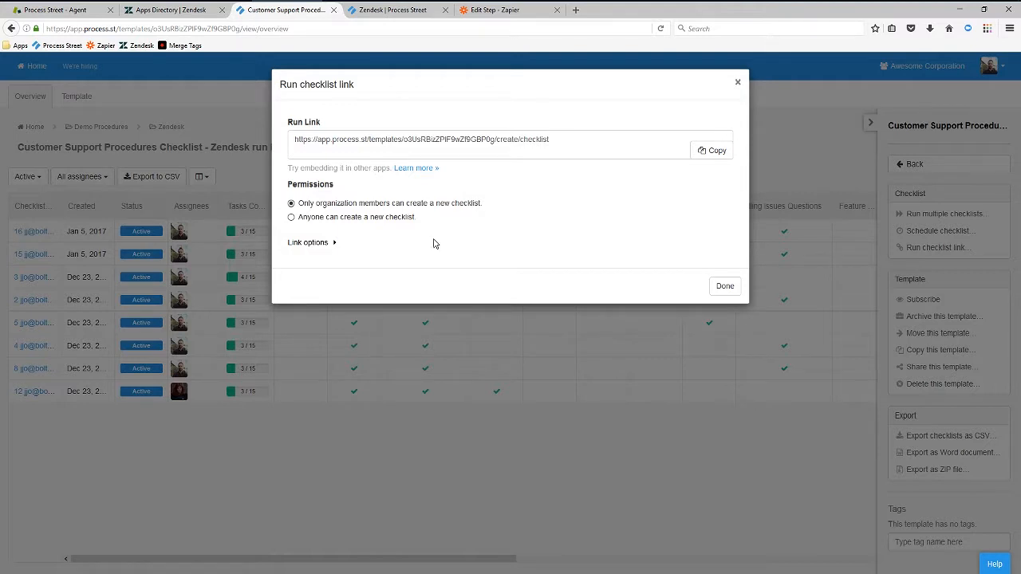
pyautogui.click(317, 251)
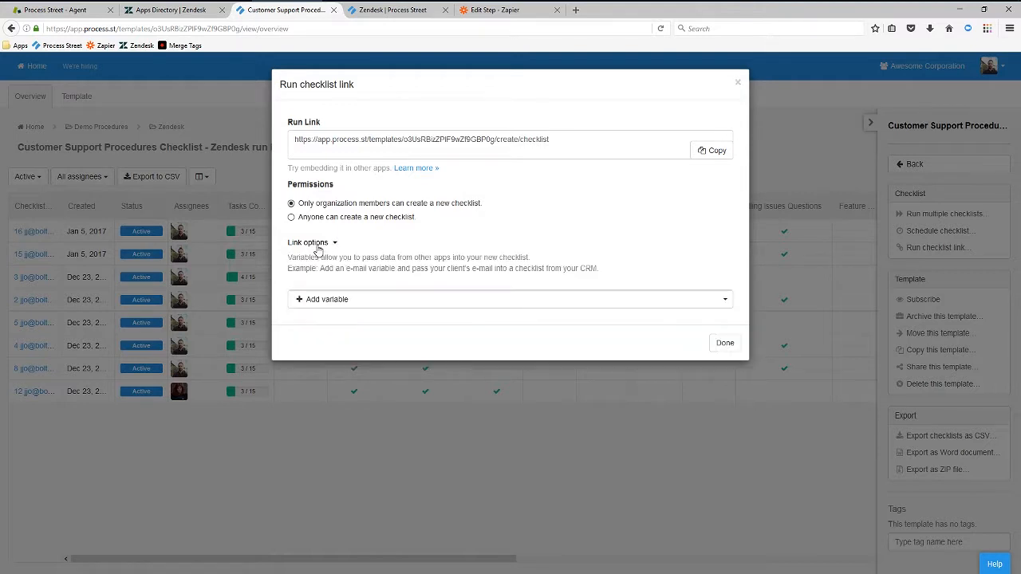
pyautogui.click(343, 302)
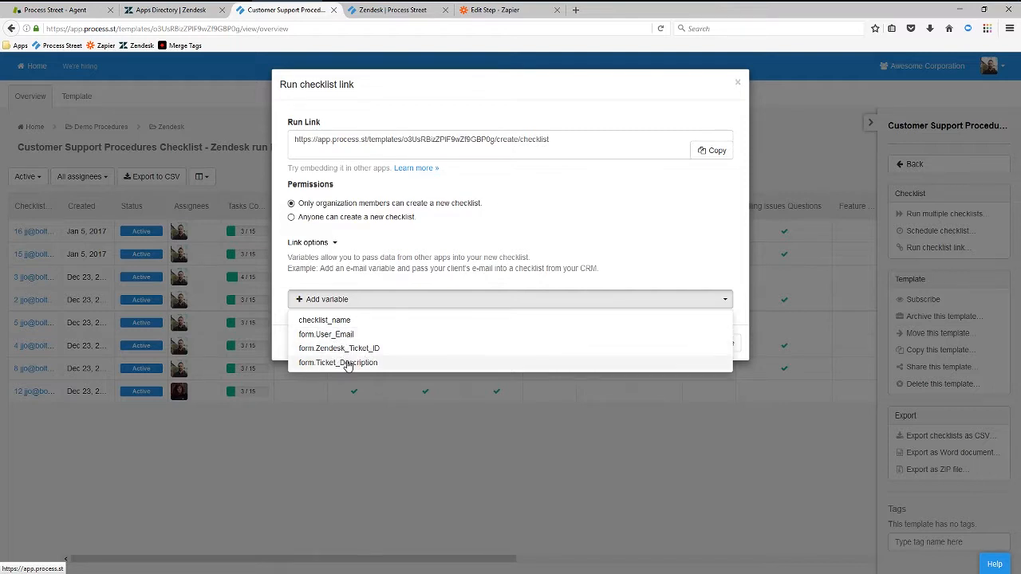
pyautogui.click(340, 321)
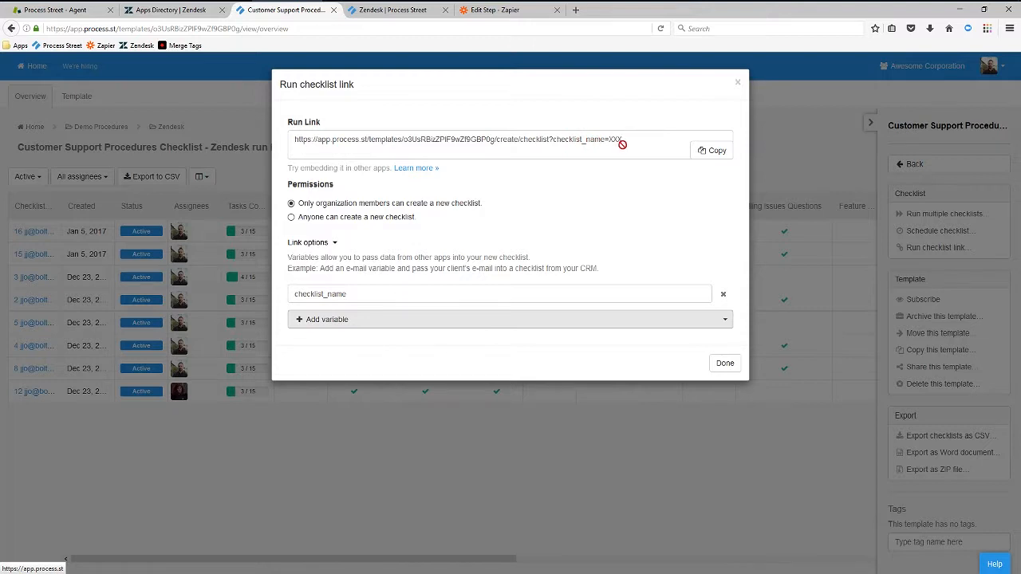
pyautogui.click(424, 323)
pyautogui.click(364, 358)
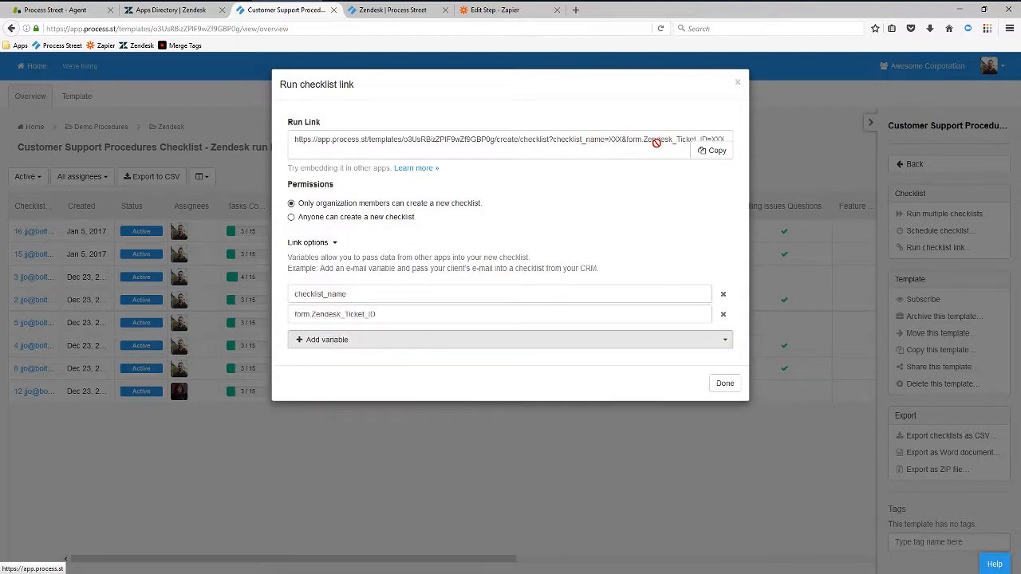
pyautogui.click(723, 315)
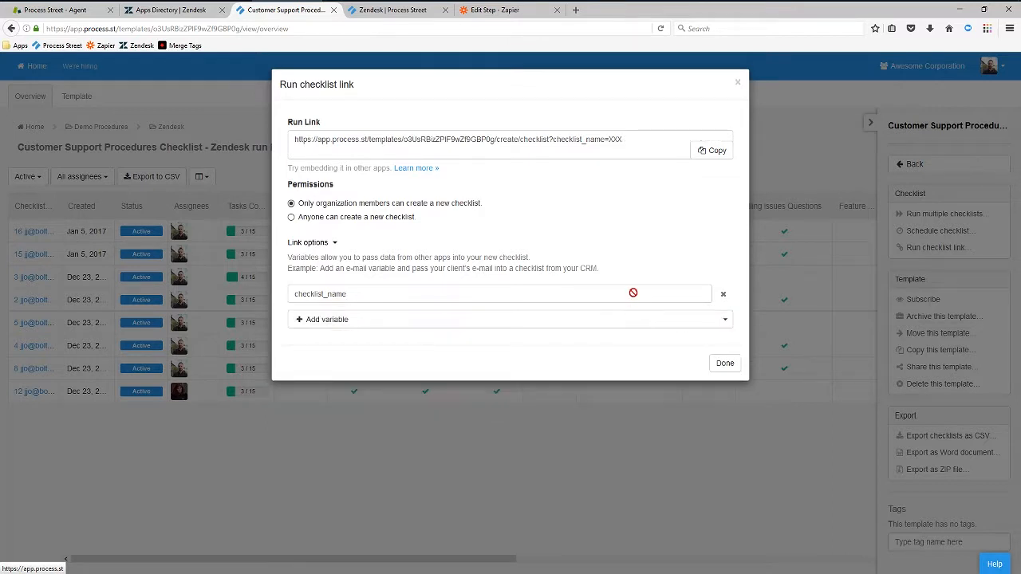
# Copy the run link, place the browser beside Evernote, and replace the note's first example URL with the link
pyautogui.click(717, 152)
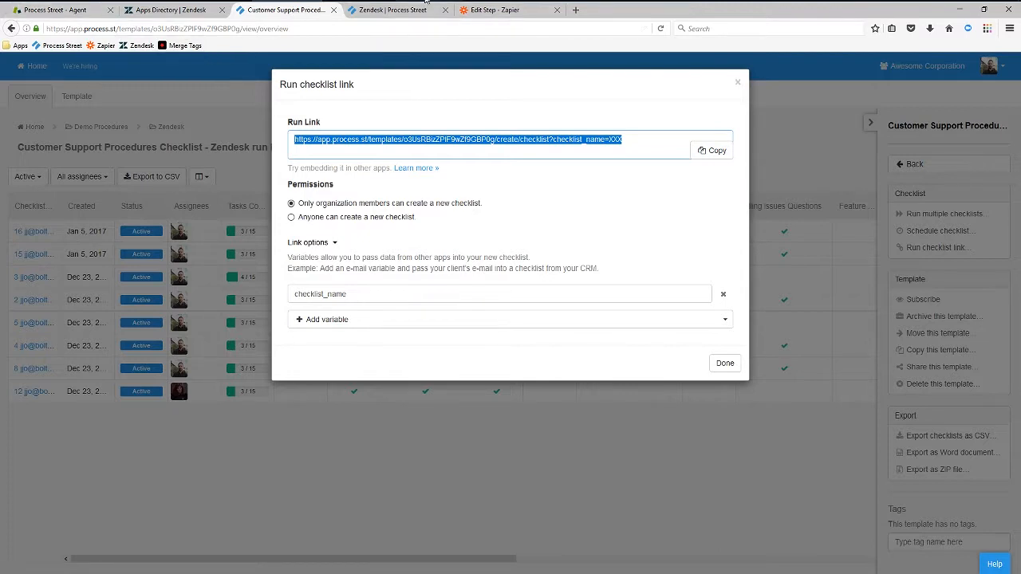
pyautogui.moveTo(696, 14); pyautogui.dragTo(1, 170)
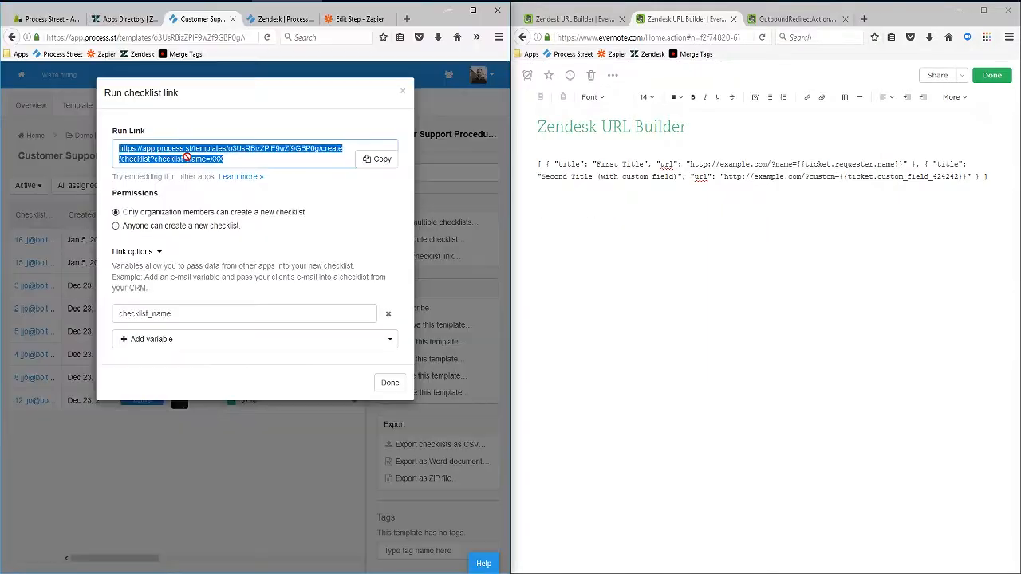
pyautogui.click(127, 18)
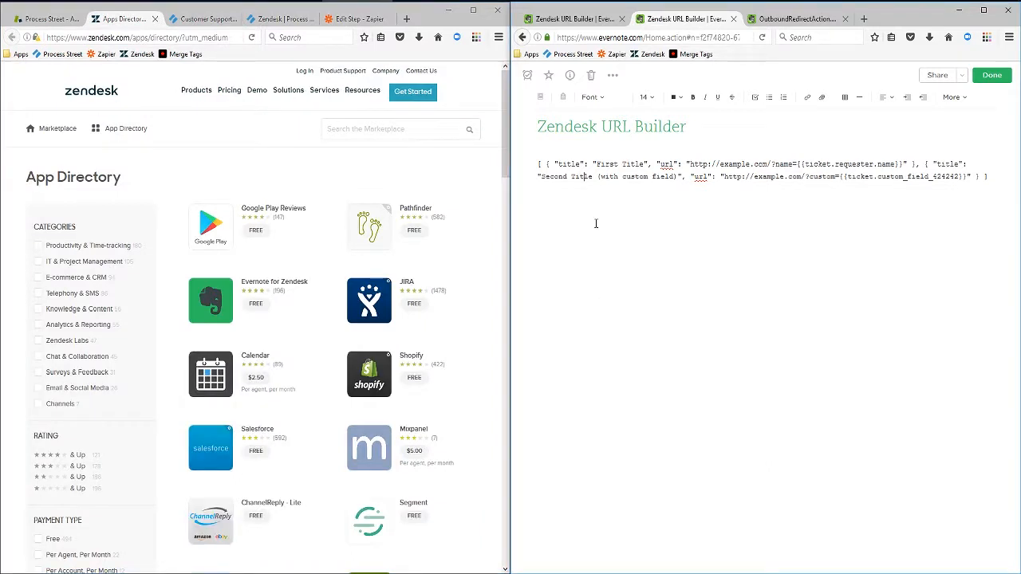
pyautogui.moveTo(691, 163); pyautogui.dragTo(903, 165)
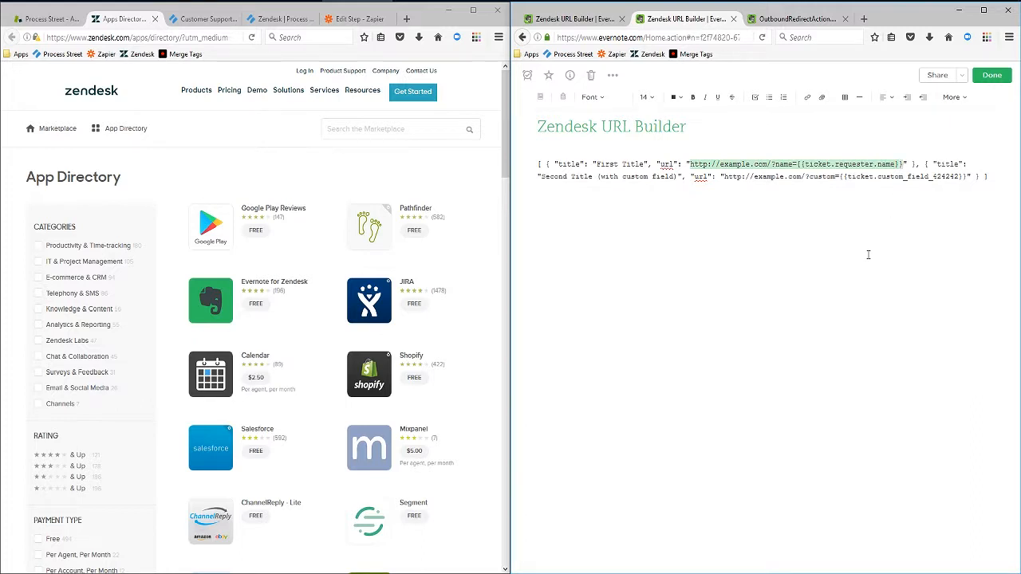
pyautogui.click(884, 179)
pyautogui.moveTo(900, 164); pyautogui.dragTo(693, 162)
pyautogui.hotkey('ctrl', 'v')
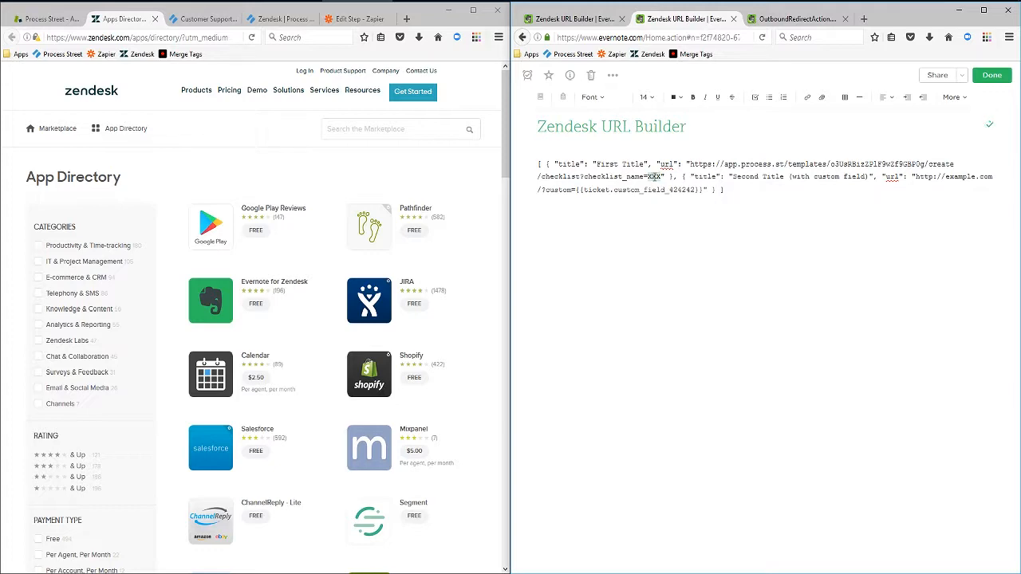
# Copy the {{ticket.id}} placeholder from URL Builder's install instructions and replace the XXX after checklist_name in the Evernote note with it
pyautogui.click(47, 18)
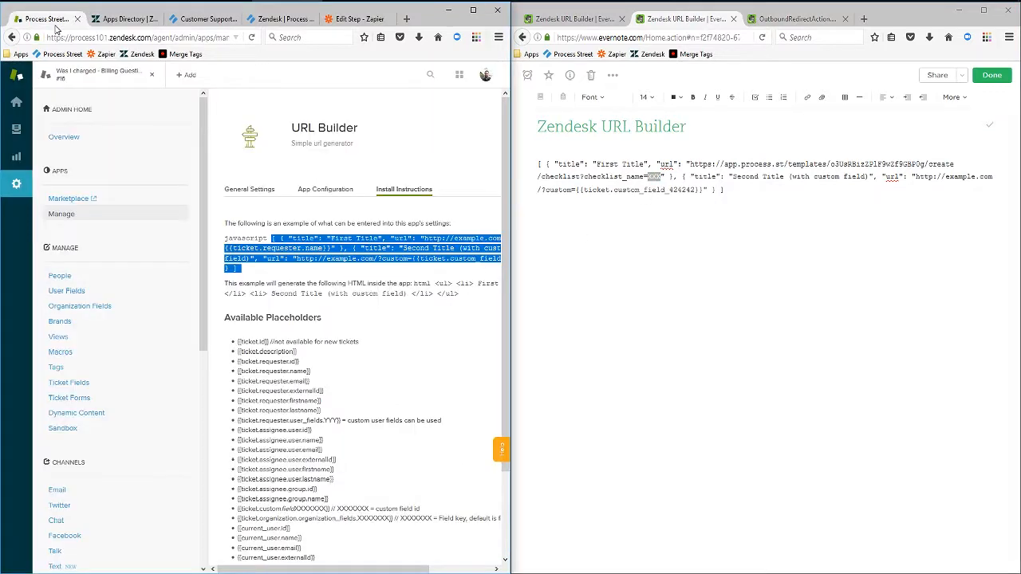
pyautogui.scroll(-2, 363, 376)
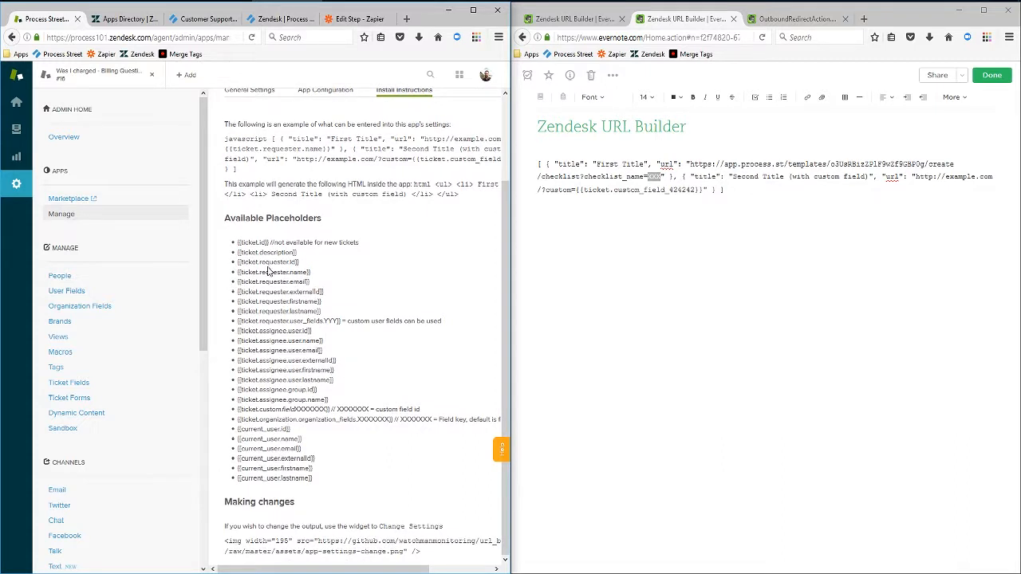
pyautogui.moveTo(310, 283); pyautogui.dragTo(238, 283)
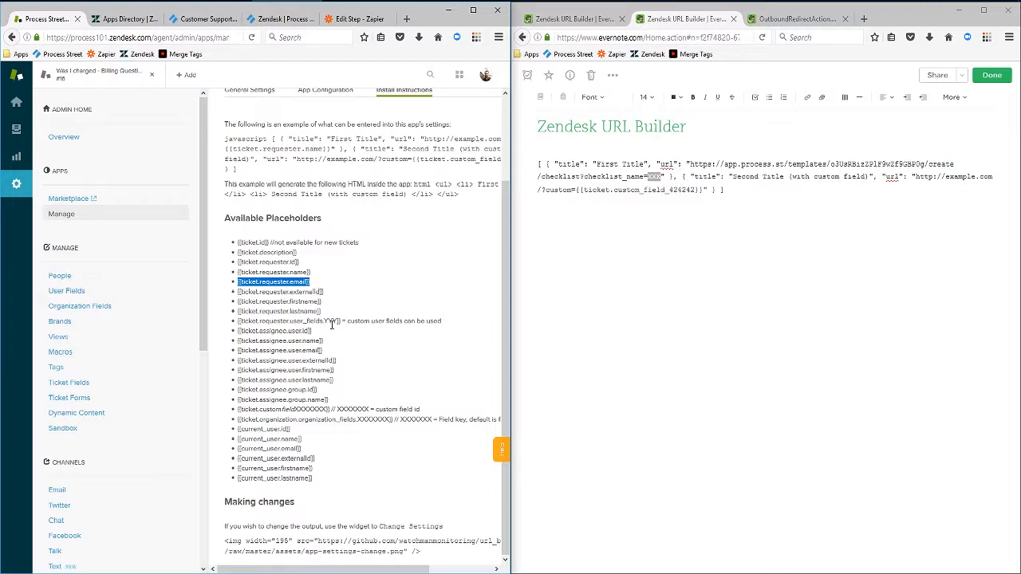
pyautogui.click(285, 252)
pyautogui.moveTo(303, 260); pyautogui.dragTo(243, 254)
pyautogui.click(301, 261)
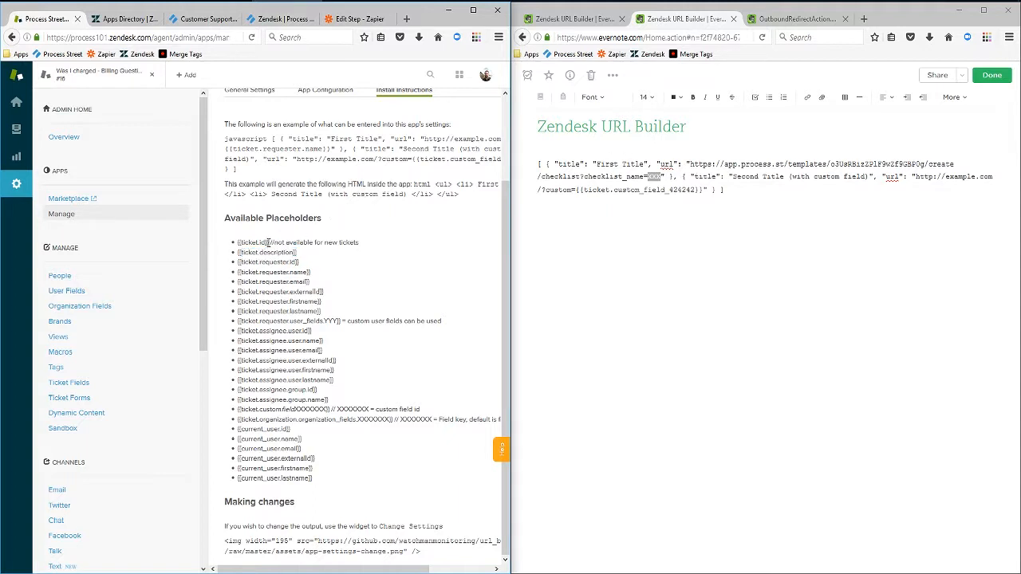
pyautogui.moveTo(269, 242); pyautogui.dragTo(237, 243)
pyautogui.click(655, 177)
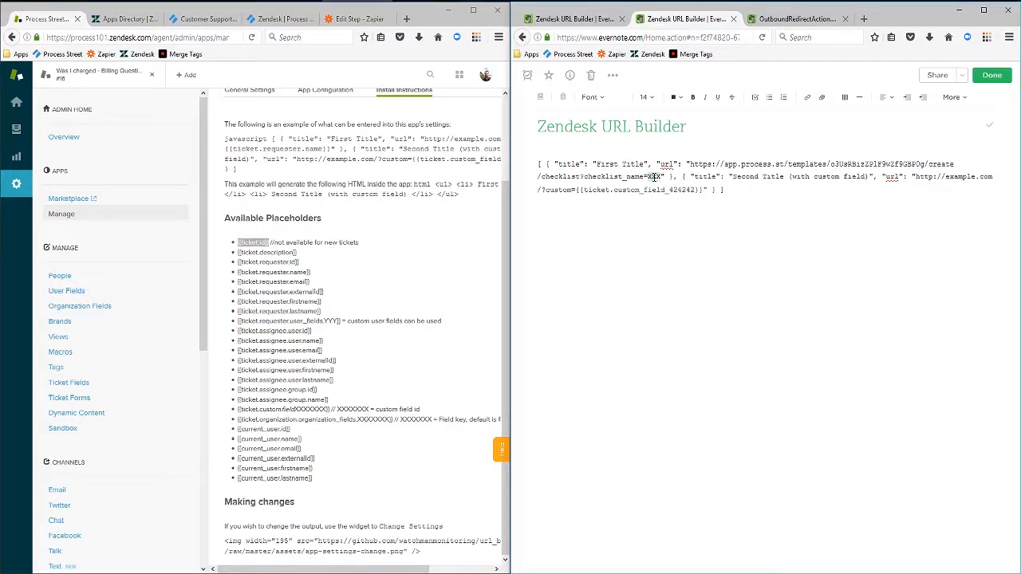
pyautogui.hotkey('ctrl', 'v')
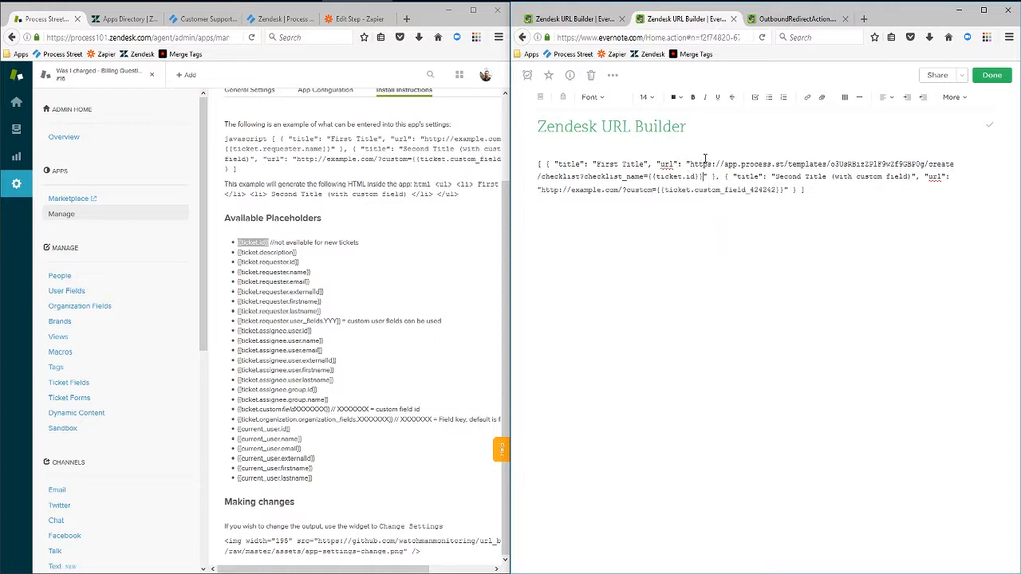
# Change the title of the first JSON entry in the note from the example text to "Demo CL"
pyautogui.moveTo(645, 163); pyautogui.dragTo(595, 164)
pyautogui.write('DEmo')
pyautogui.press('BackSpace')
pyautogui.press('BackSpace')
pyautogui.press('BackSpace')
pyautogui.press('BackSpace')
pyautogui.write('emo 1')
pyautogui.press('BackSpace')
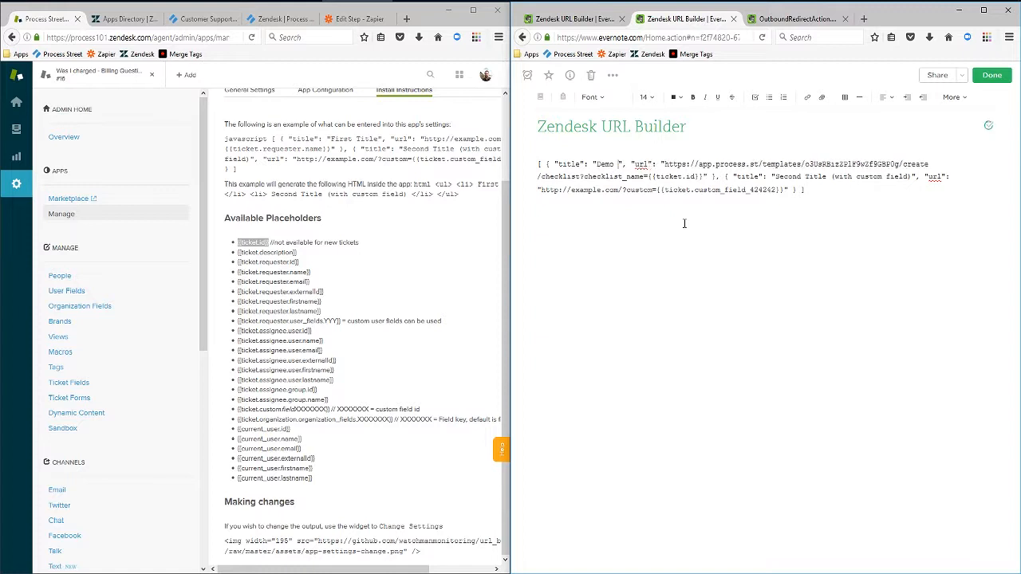
pyautogui.write('Cl')
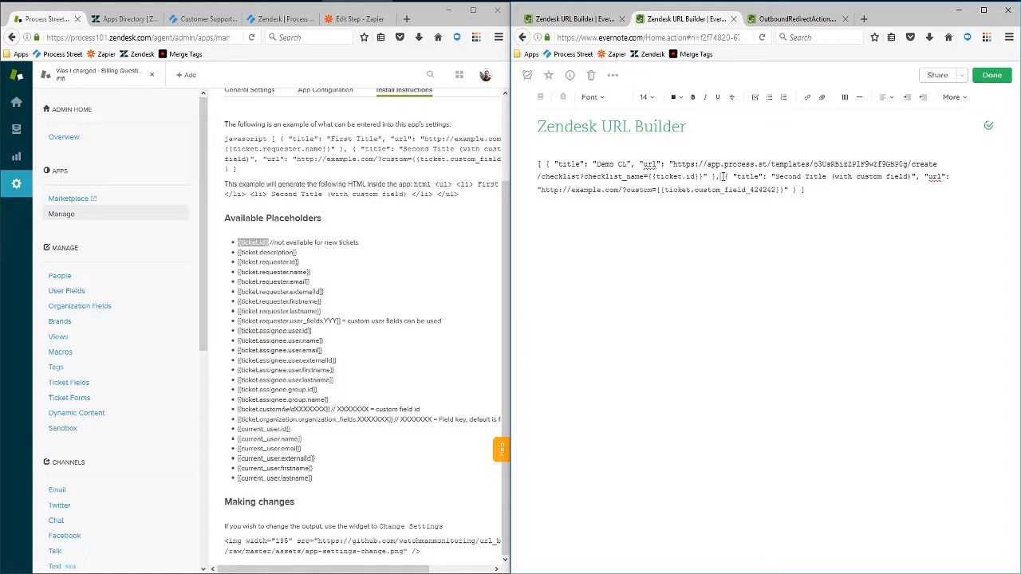
# Shorten the second JSON entry's title to "Second Title" by removing the custom field remark in parentheses
pyautogui.moveTo(723, 176); pyautogui.dragTo(849, 190)
pyautogui.click(852, 206)
pyautogui.moveTo(829, 177); pyautogui.dragTo(908, 200)
pyautogui.press('BackSpace')
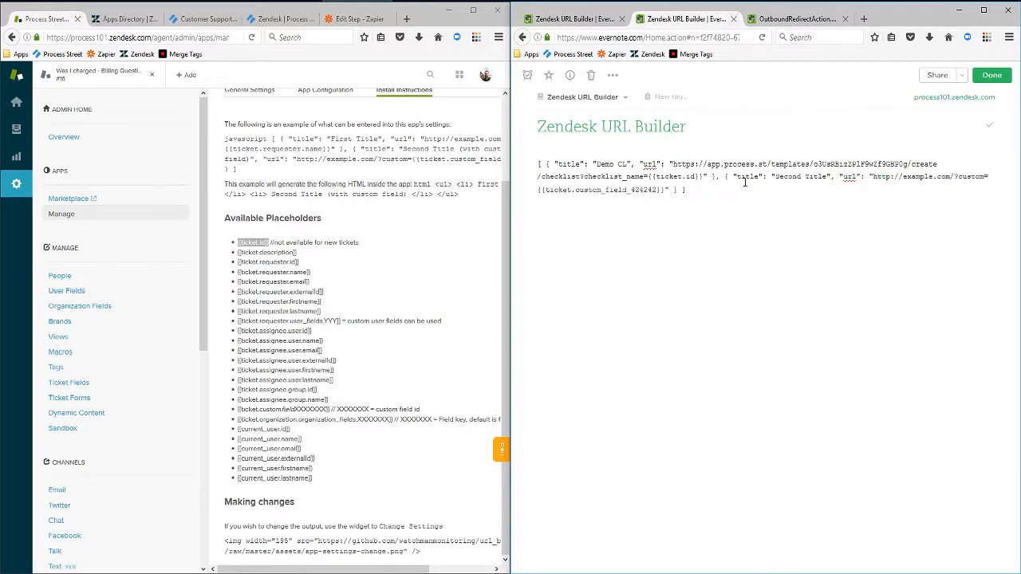
pyautogui.moveTo(877, 176); pyautogui.dragTo(935, 177)
pyautogui.hotkey('ctrl', 'End')
pyautogui.moveTo(670, 164); pyautogui.dragTo(775, 163)
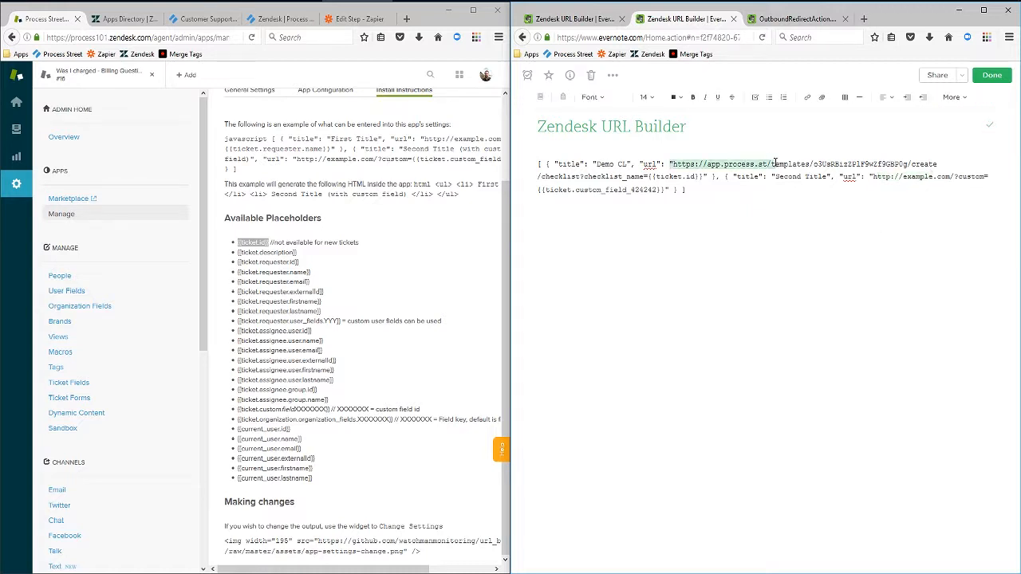
pyautogui.click(777, 216)
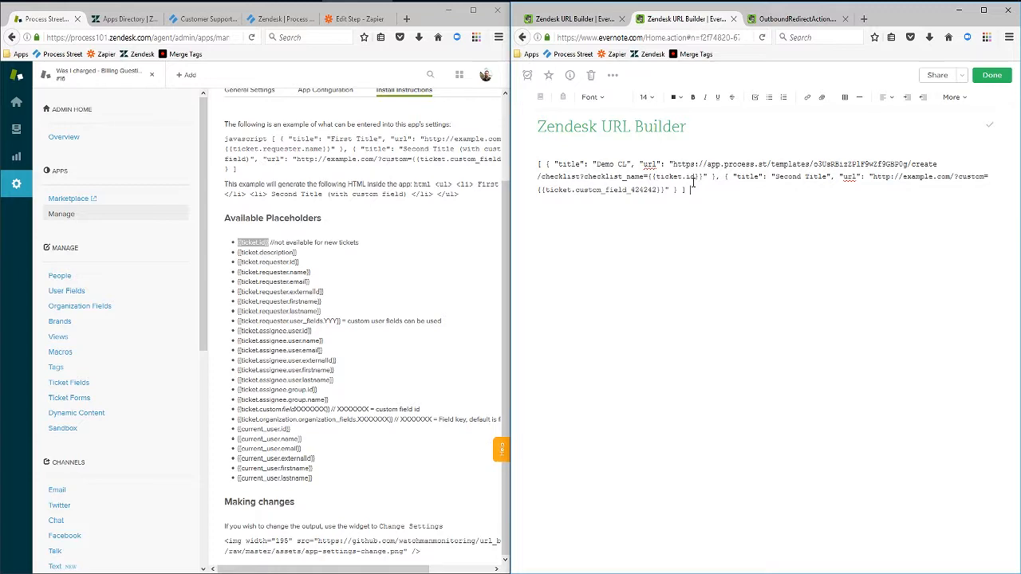
# Copy the note's complete JSON array, replace URL Builder's existing array of URLs in Zendesk with it, and save the settings
pyautogui.moveTo(696, 192); pyautogui.dragTo(537, 165)
pyautogui.hotkey('ctrl', 'c')
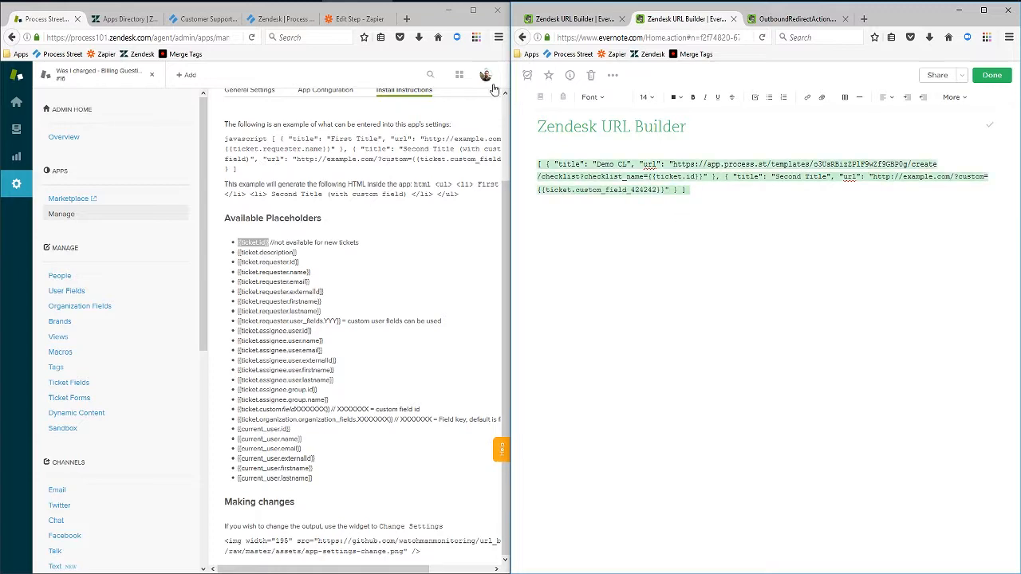
pyautogui.click(473, 9)
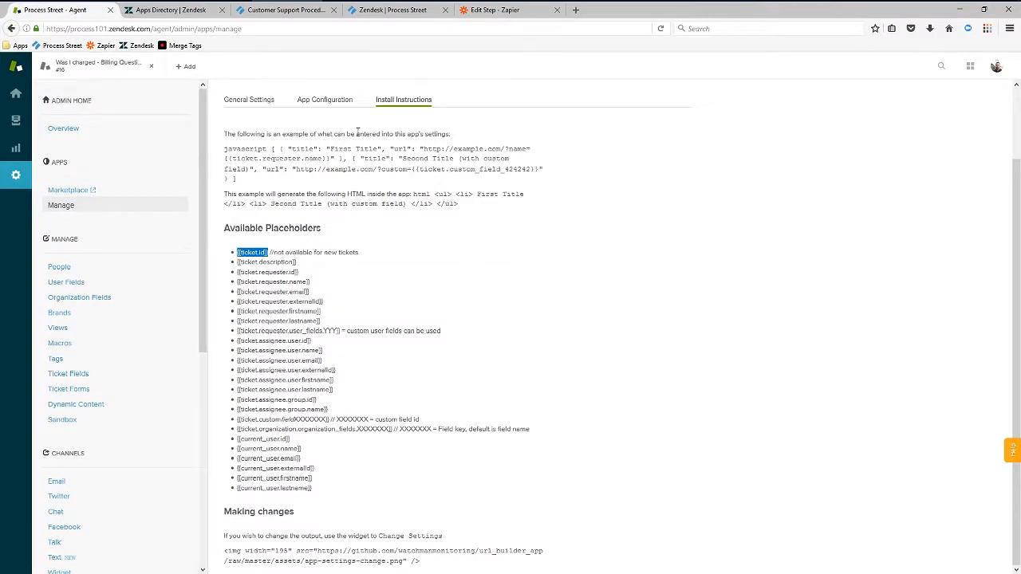
pyautogui.click(324, 101)
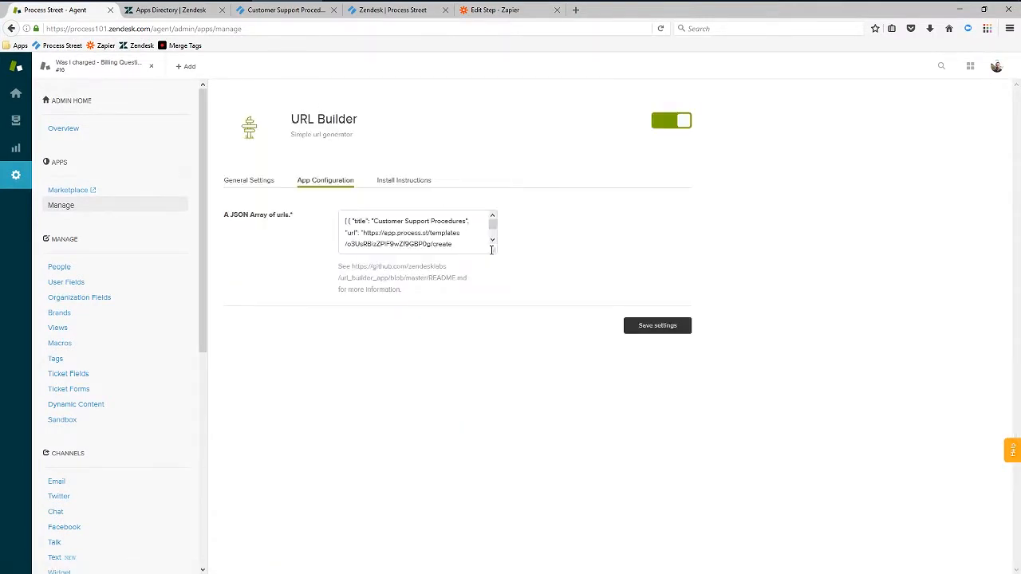
pyautogui.moveTo(491, 249); pyautogui.dragTo(700, 404)
pyautogui.moveTo(629, 307); pyautogui.dragTo(258, 210)
pyautogui.press('BackSpace')
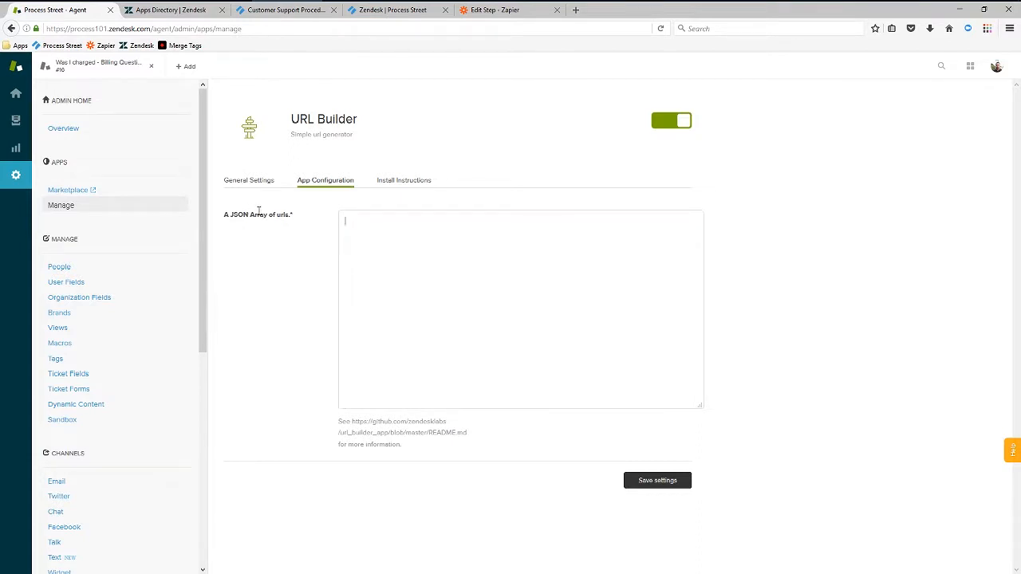
pyautogui.hotkey('ctrl', 'v')
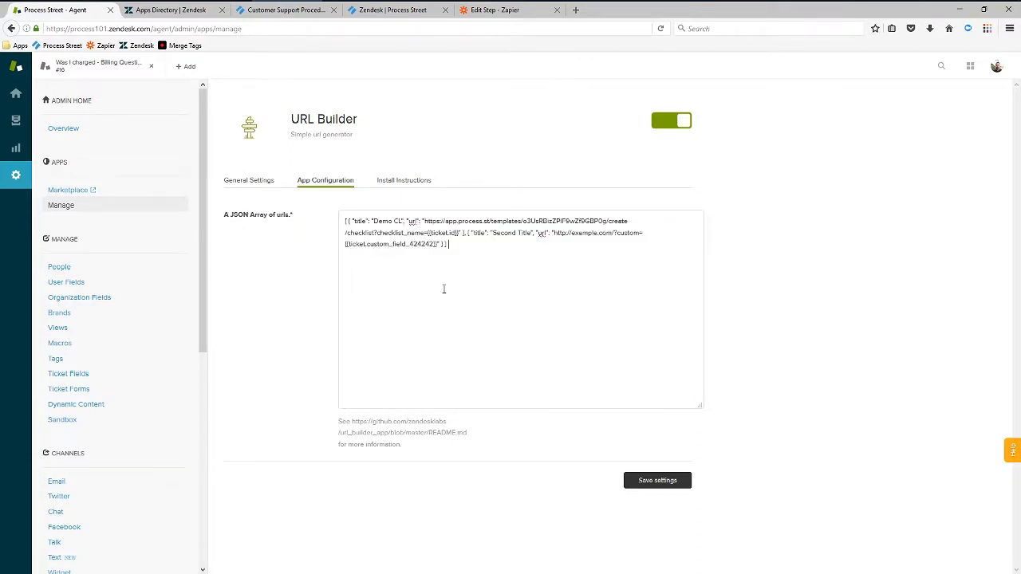
pyautogui.click(661, 481)
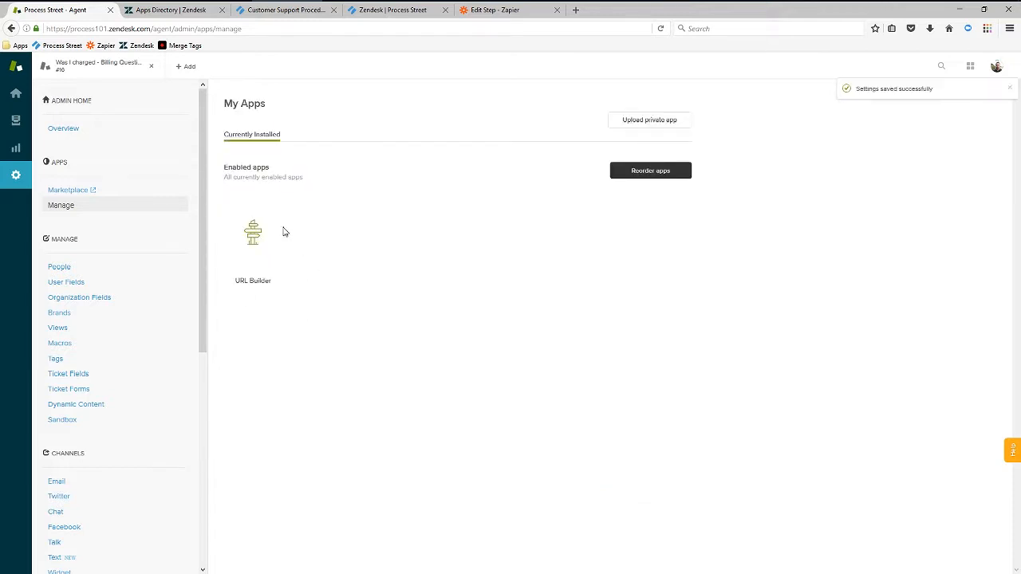
# Open the "Billing Question - was I charged?" ticket, reload its apps, and launch the Demo CL checklist to check its name
pyautogui.click(16, 121)
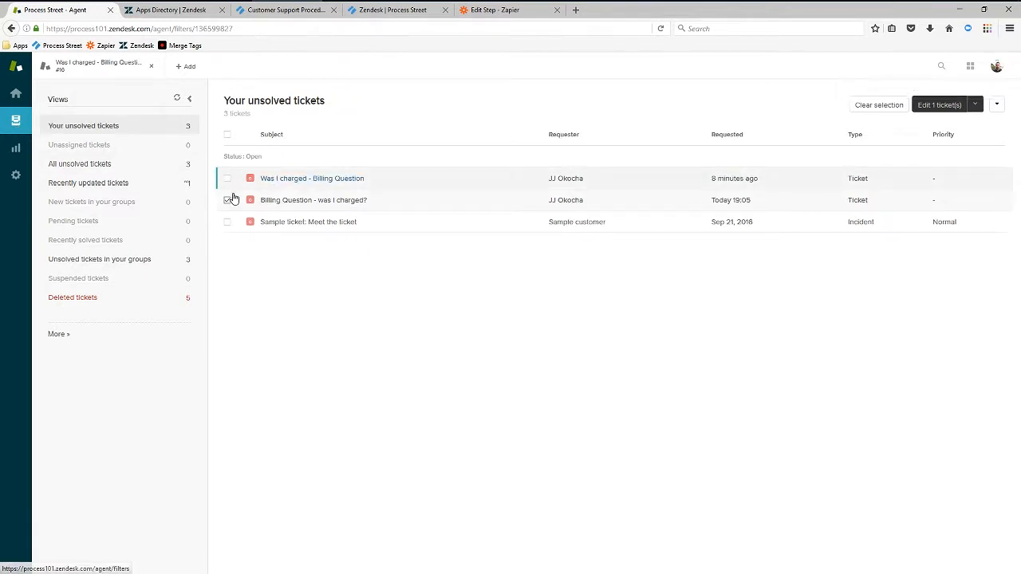
pyautogui.click(339, 202)
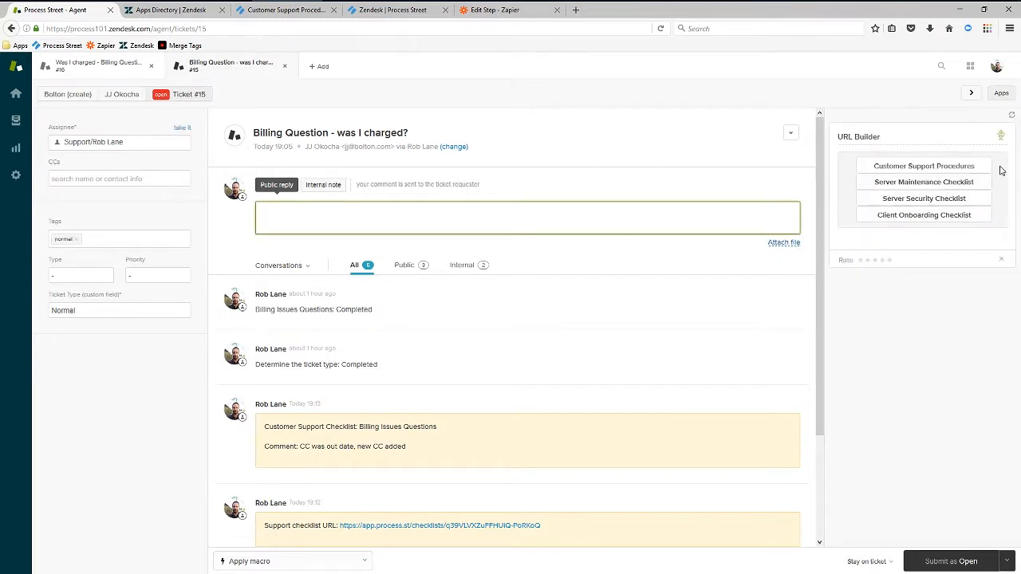
pyautogui.click(1011, 116)
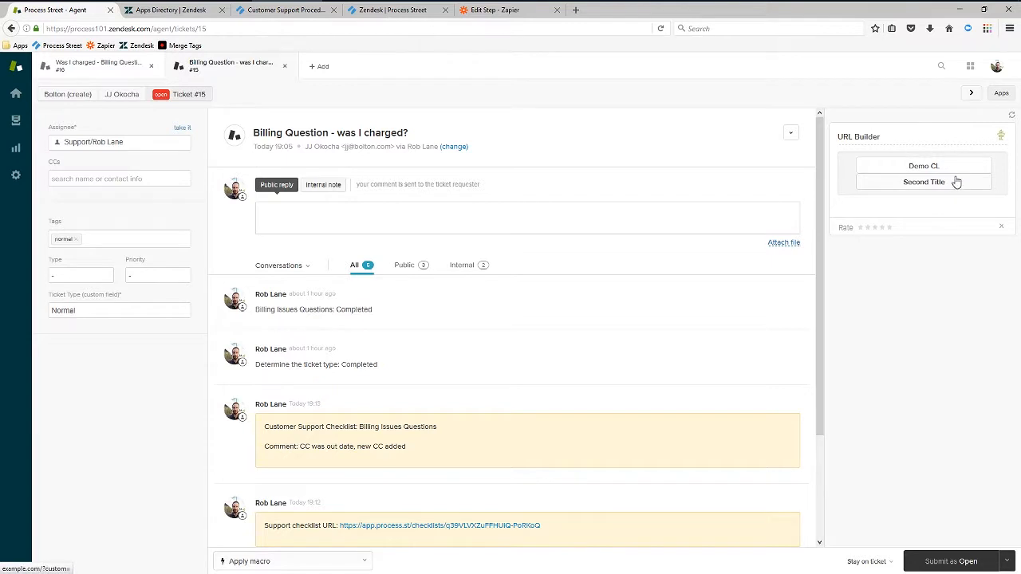
pyautogui.click(919, 168)
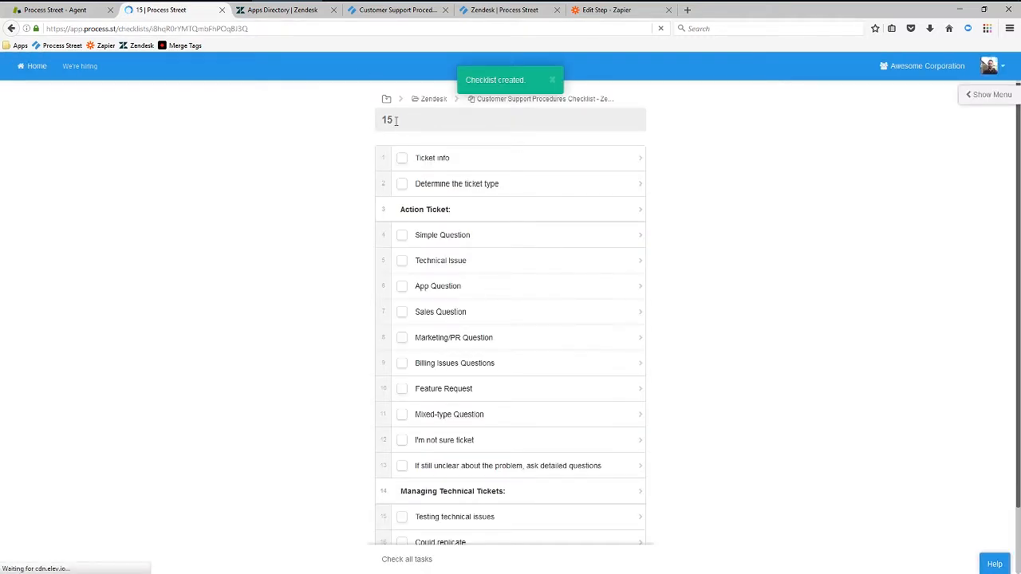
pyautogui.moveTo(398, 122); pyautogui.dragTo(379, 124)
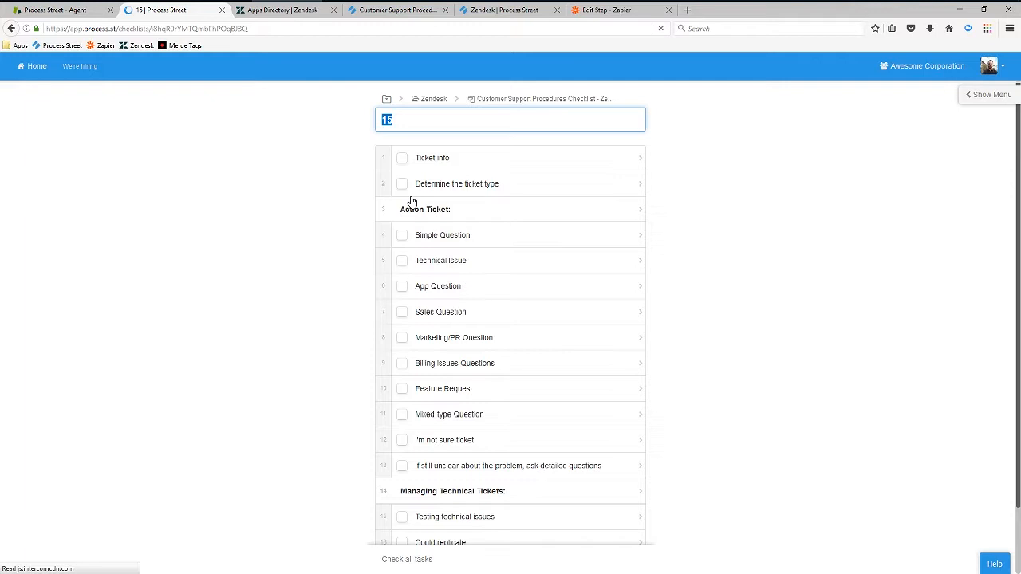